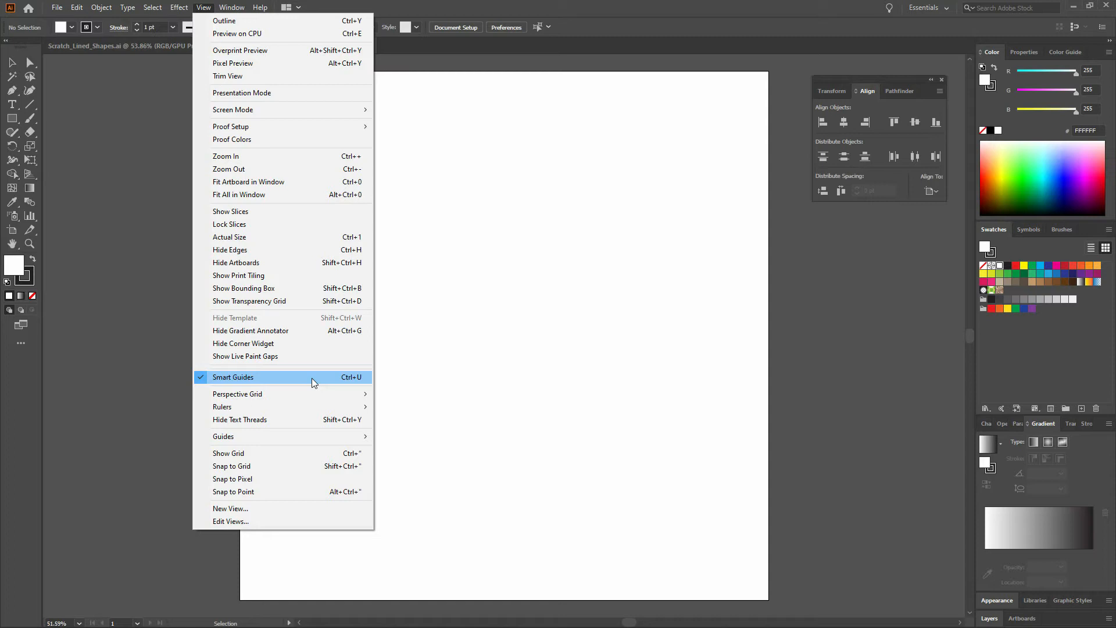
Step: Draw a 1000 pt by 1000 pt square that covers the whole artboard
{"action": "left_click", "coordinate": [558, 258]}
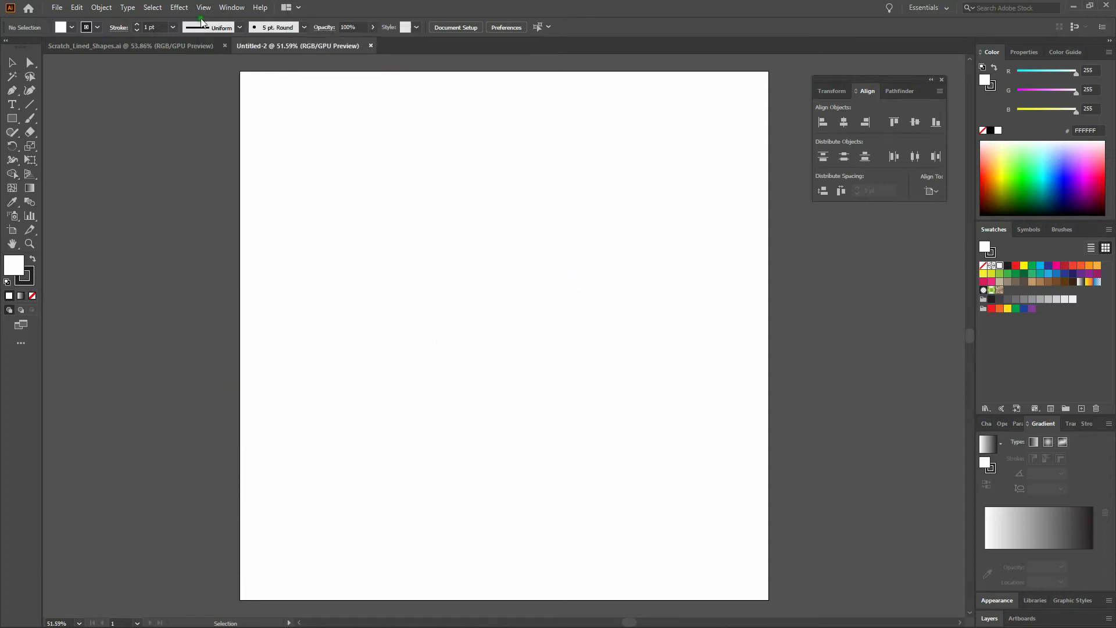
{"action": "left_click", "coordinate": [9, 122]}
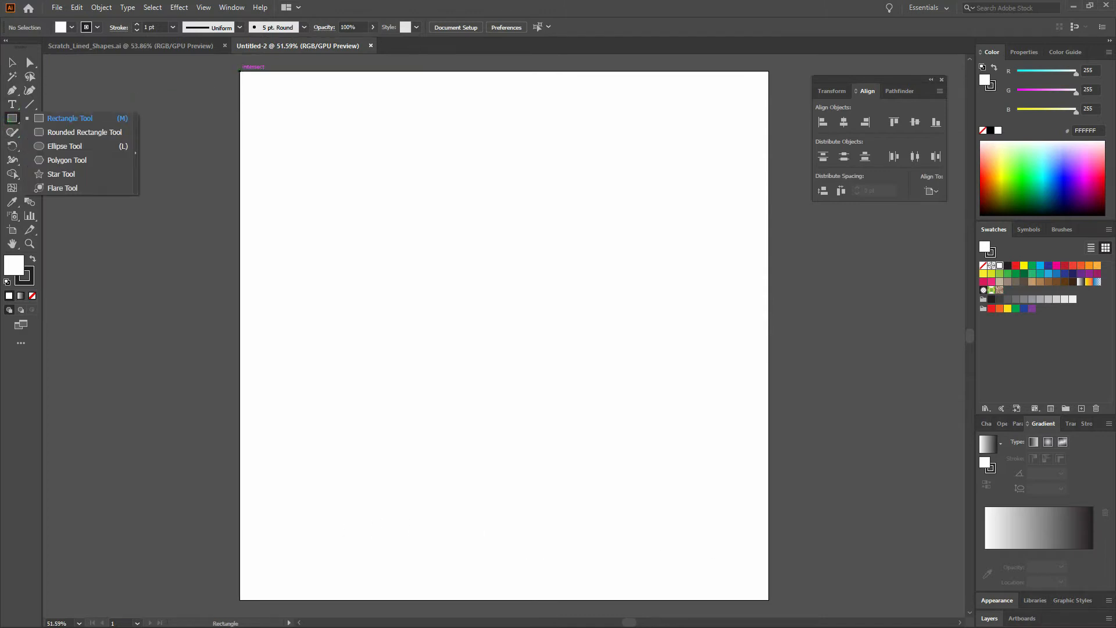
{"action": "left_click_drag", "start_coordinate": [240, 72], "coordinate": [766, 598]}
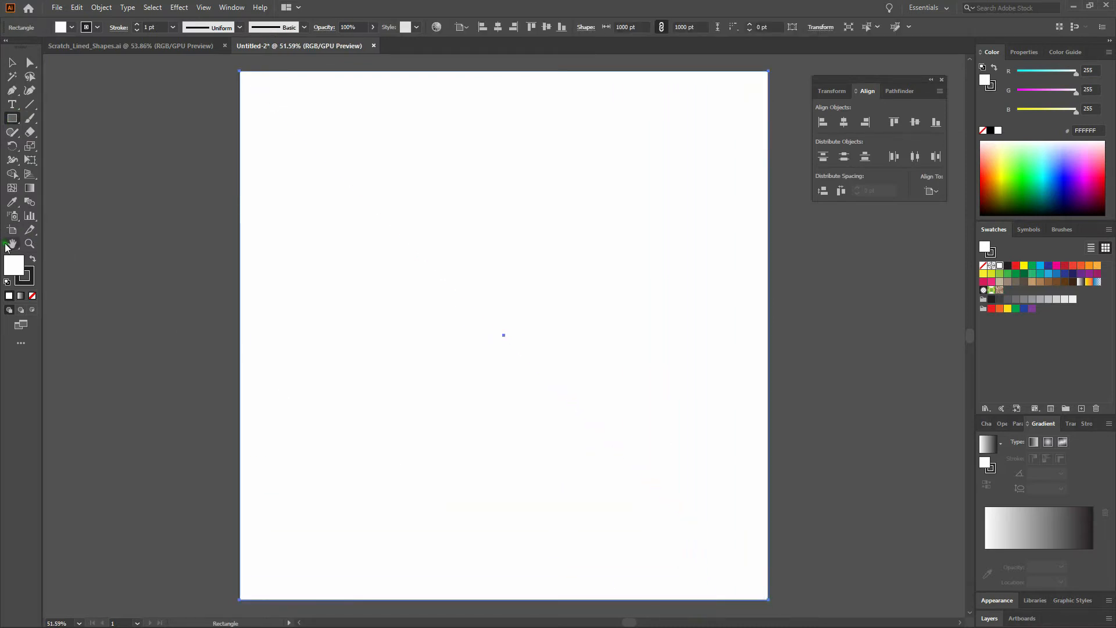
Step: Fill the background square with black 000000 and remove its stroke
{"action": "double_click", "coordinate": [10, 263]}
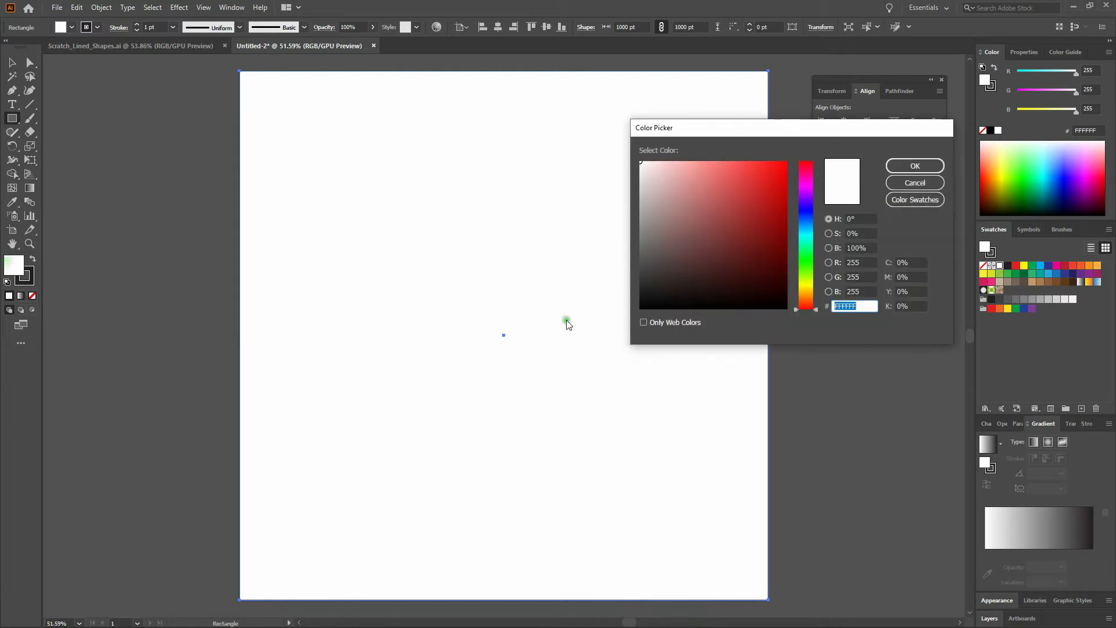
{"action": "type", "text": "000000"}
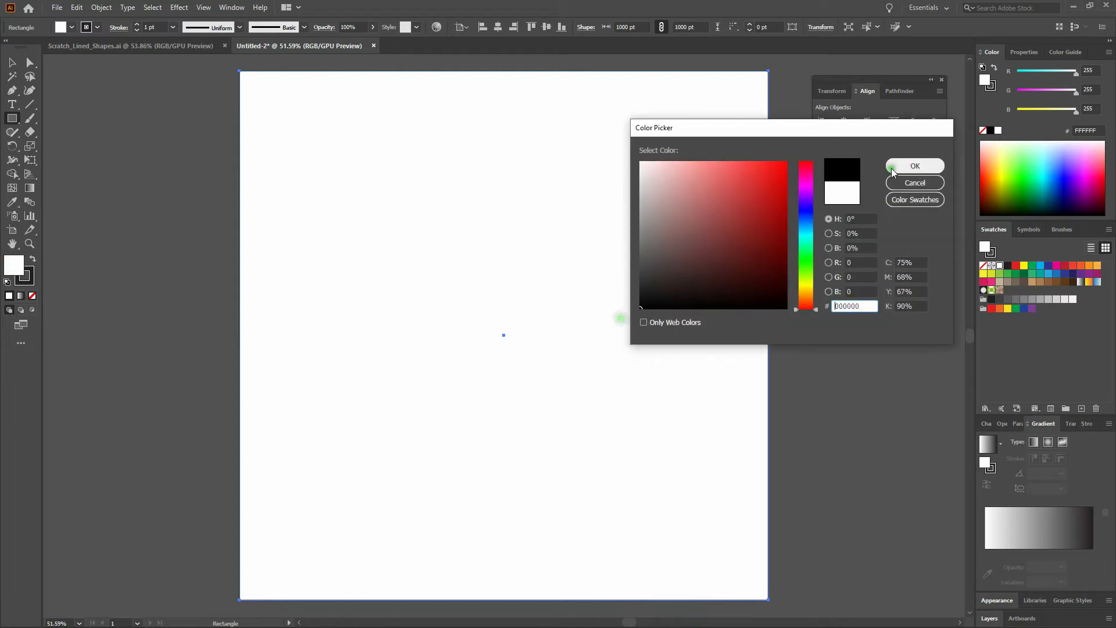
{"action": "left_click", "coordinate": [941, 168]}
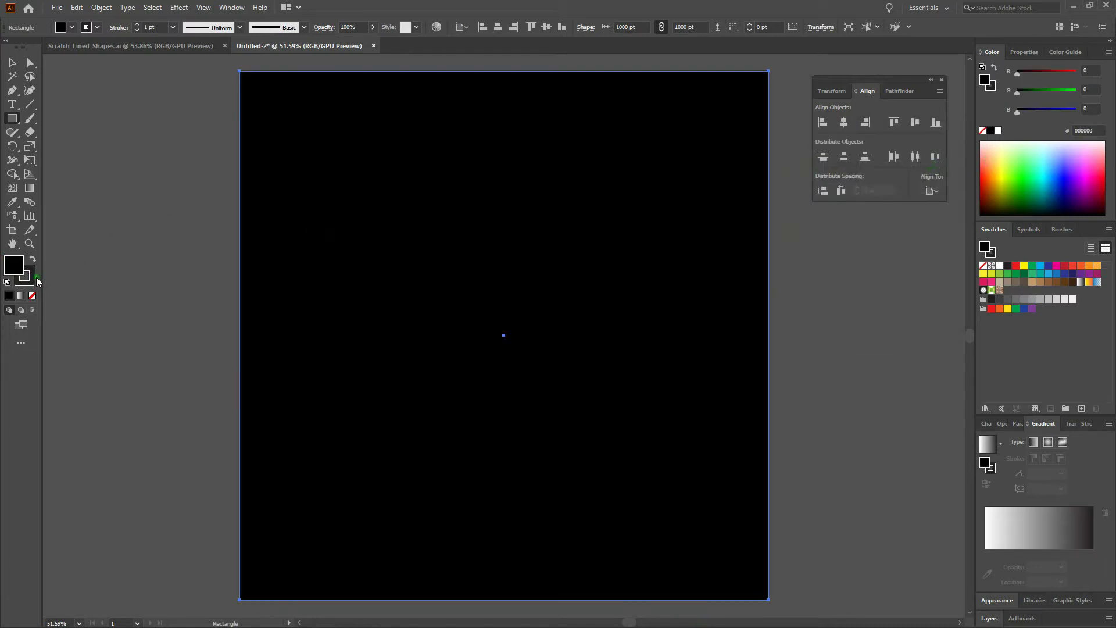
{"action": "left_click", "coordinate": [35, 282]}
{"action": "left_click", "coordinate": [33, 295]}
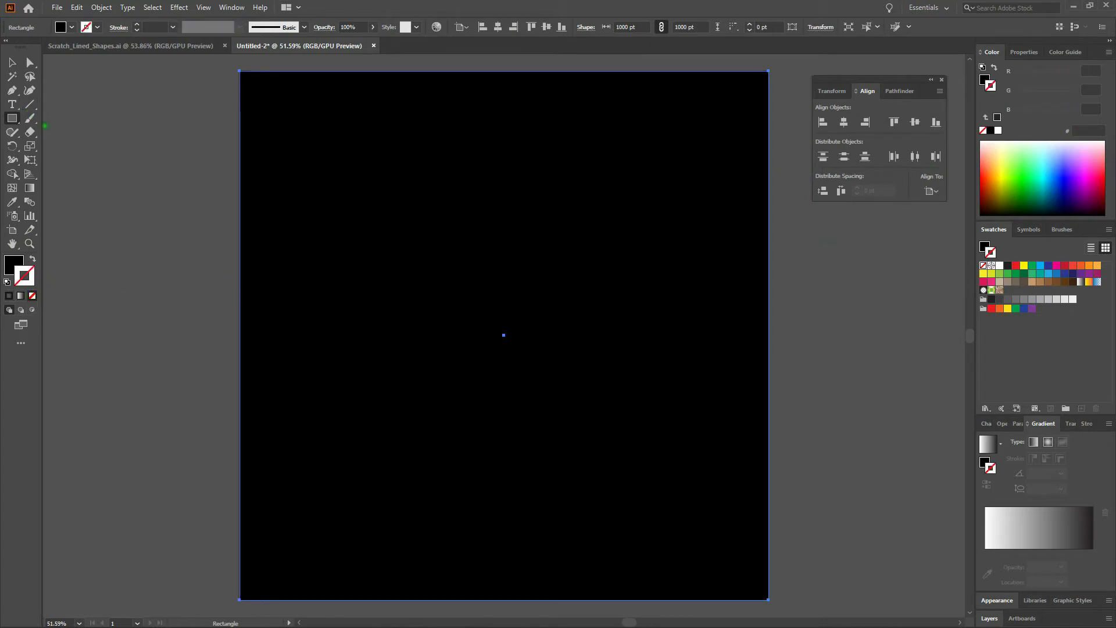
Step: Lock the black background square
{"action": "left_click", "coordinate": [103, 7]}
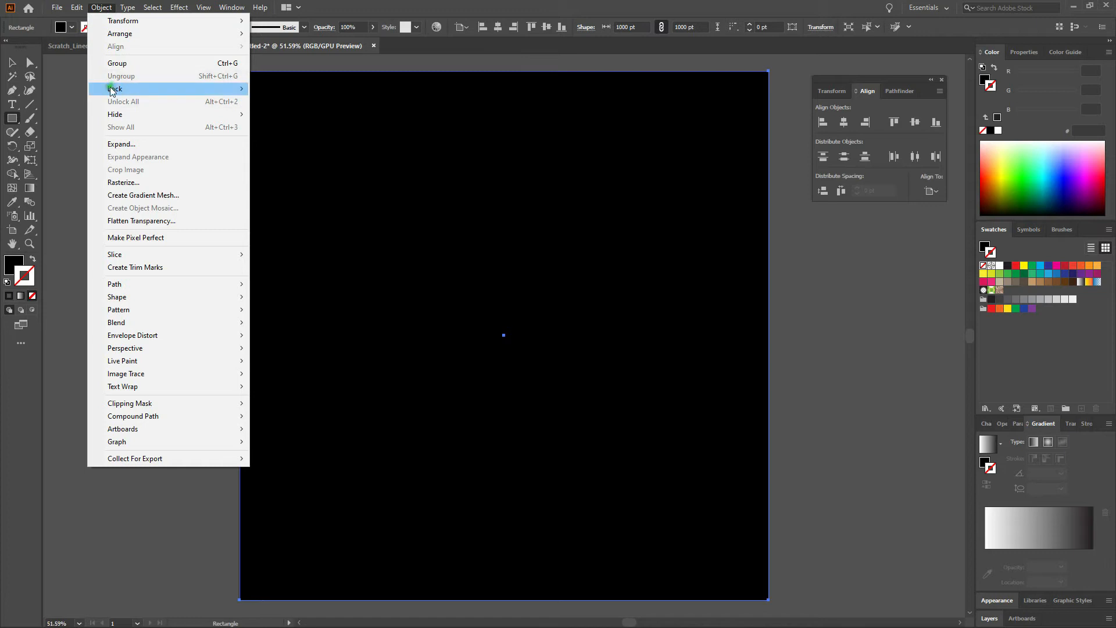
{"action": "mouse_move", "coordinate": [111, 91]}
{"action": "left_click", "coordinate": [282, 90]}
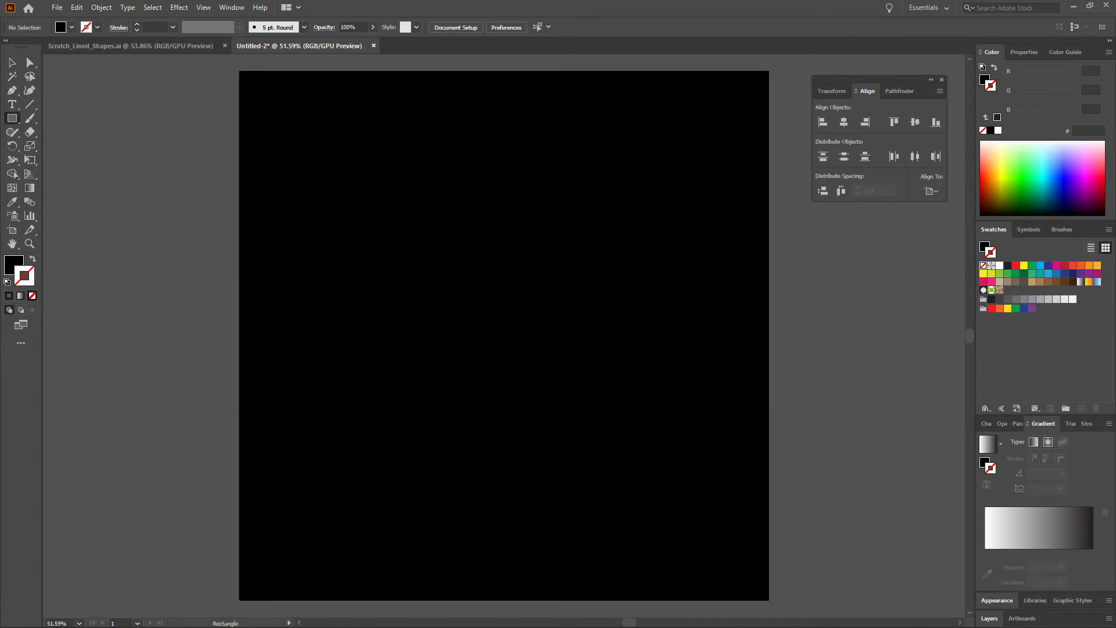
Step: Glance at the red logo in Scratch_Lined_Shapes.ai, and in the untitled document set the drawing colors to no fill and white stroke
{"action": "left_click", "coordinate": [125, 50]}
{"action": "key", "text": "d"}
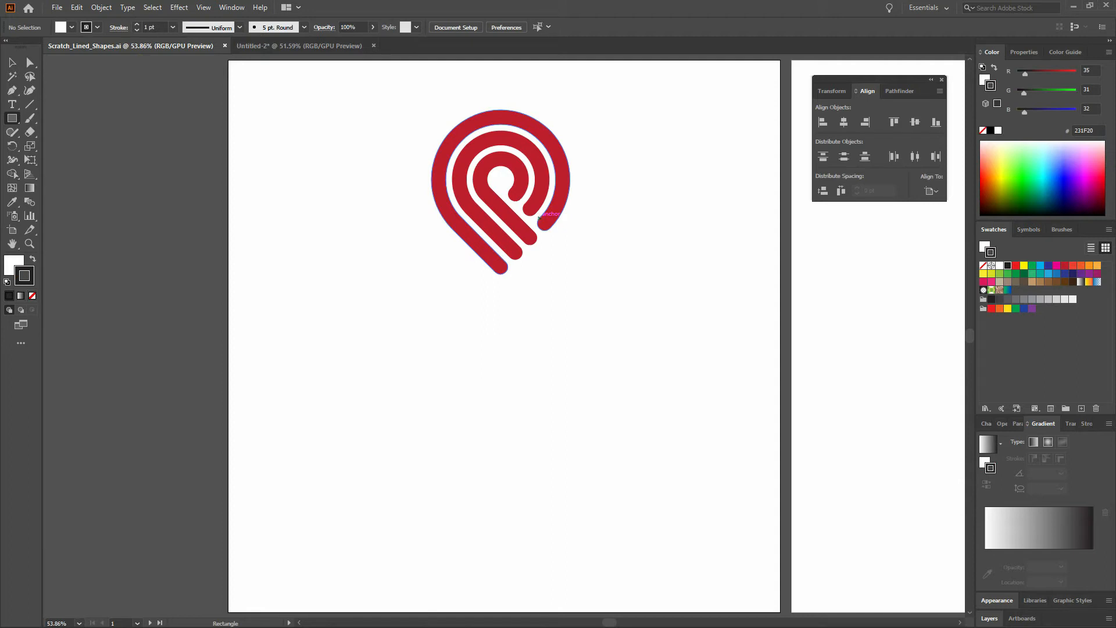
{"action": "left_click", "coordinate": [323, 46]}
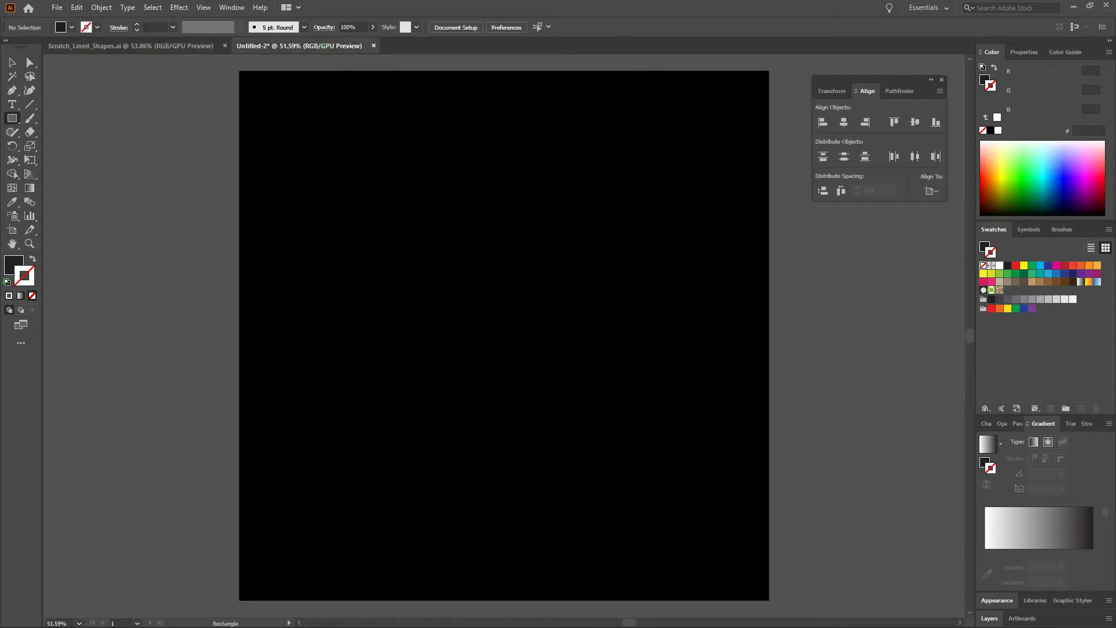
{"action": "left_click", "coordinate": [7, 282]}
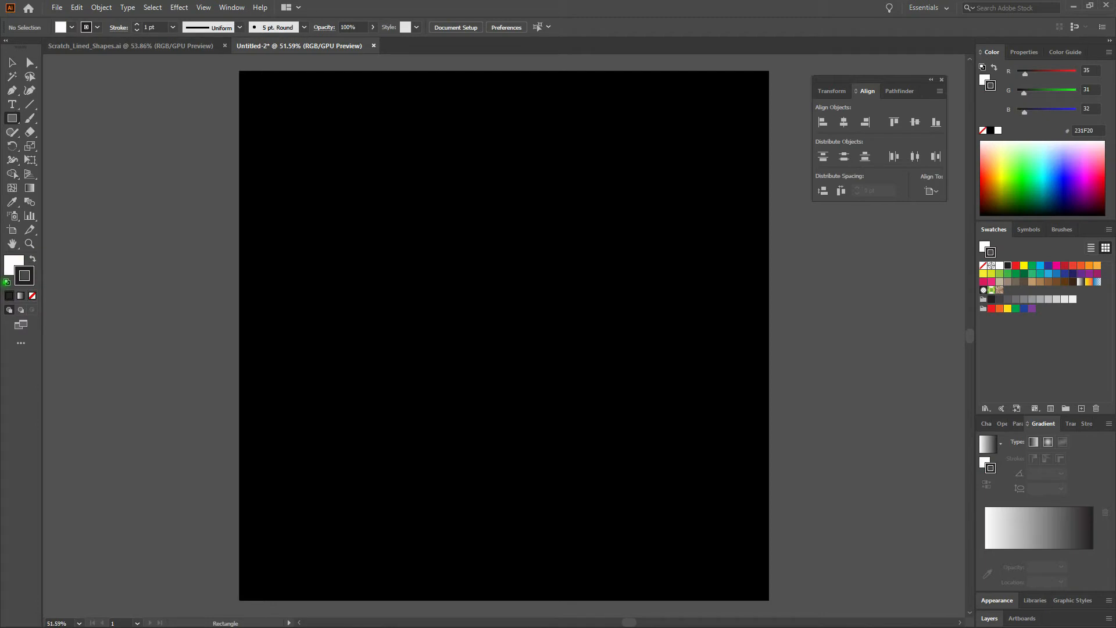
{"action": "left_click", "coordinate": [33, 258]}
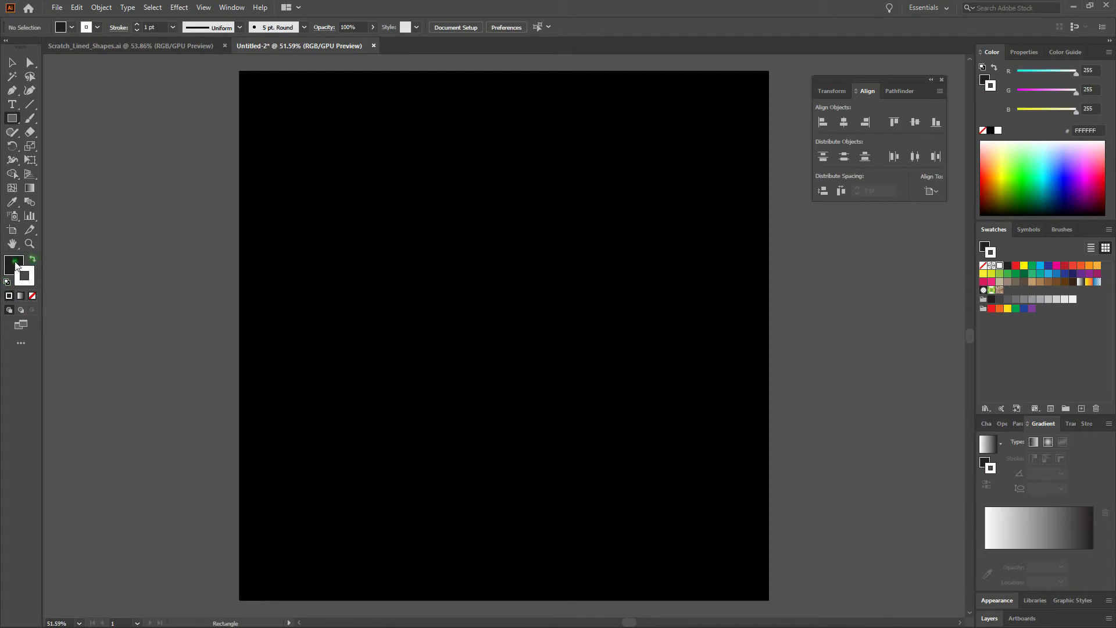
{"action": "left_click", "coordinate": [32, 295]}
Step: Create a 150 pt by 150 pt circle on the black background with the Ellipse tool
{"action": "left_click", "coordinate": [26, 125]}
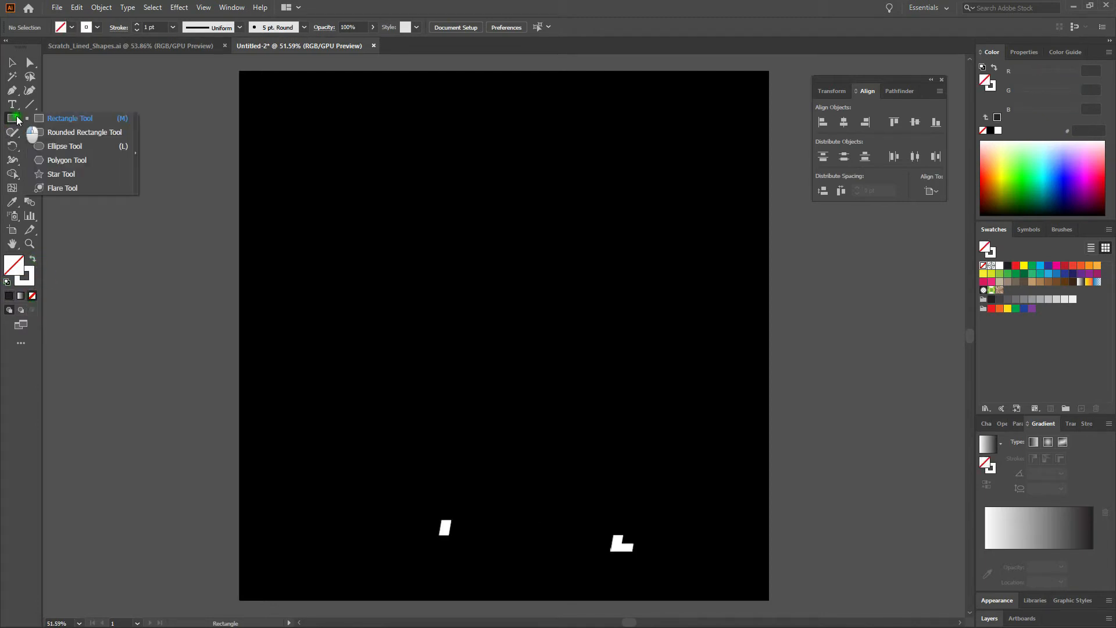
{"action": "left_click", "coordinate": [61, 147]}
{"action": "left_click", "coordinate": [381, 276]}
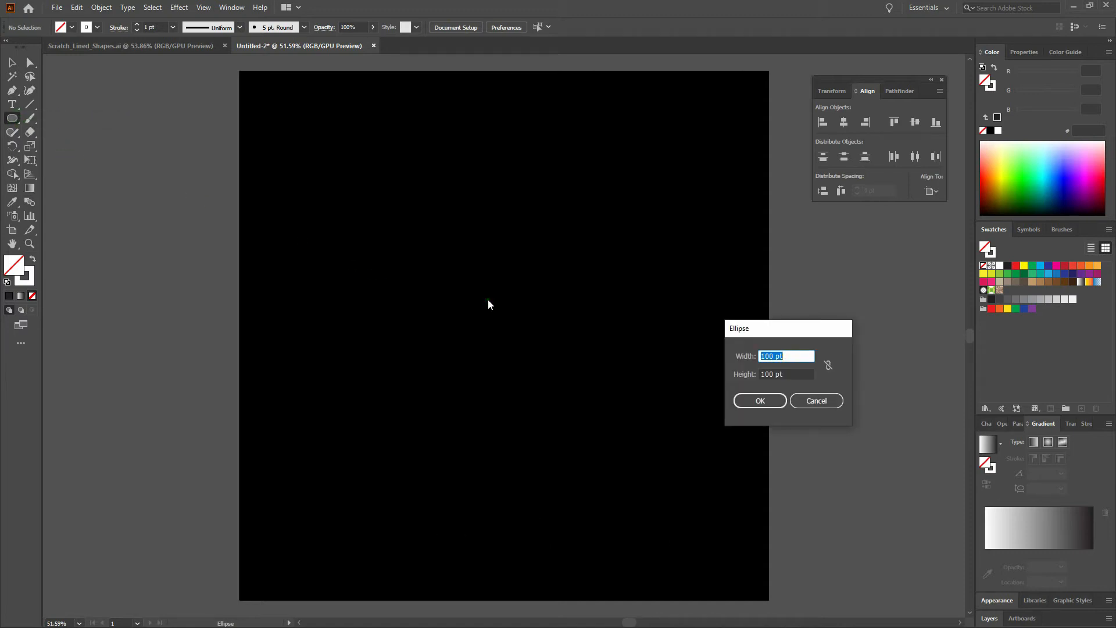
{"action": "type", "text": "150"}
{"action": "key", "text": "Tab"}
{"action": "type", "text": "15"}
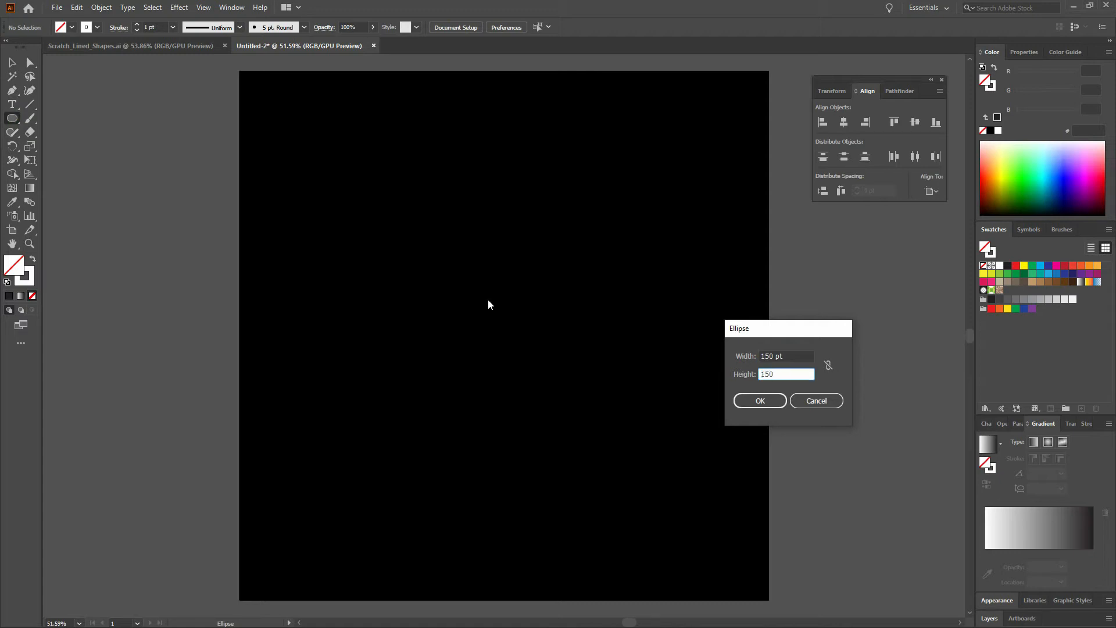
{"action": "key", "text": "Return"}
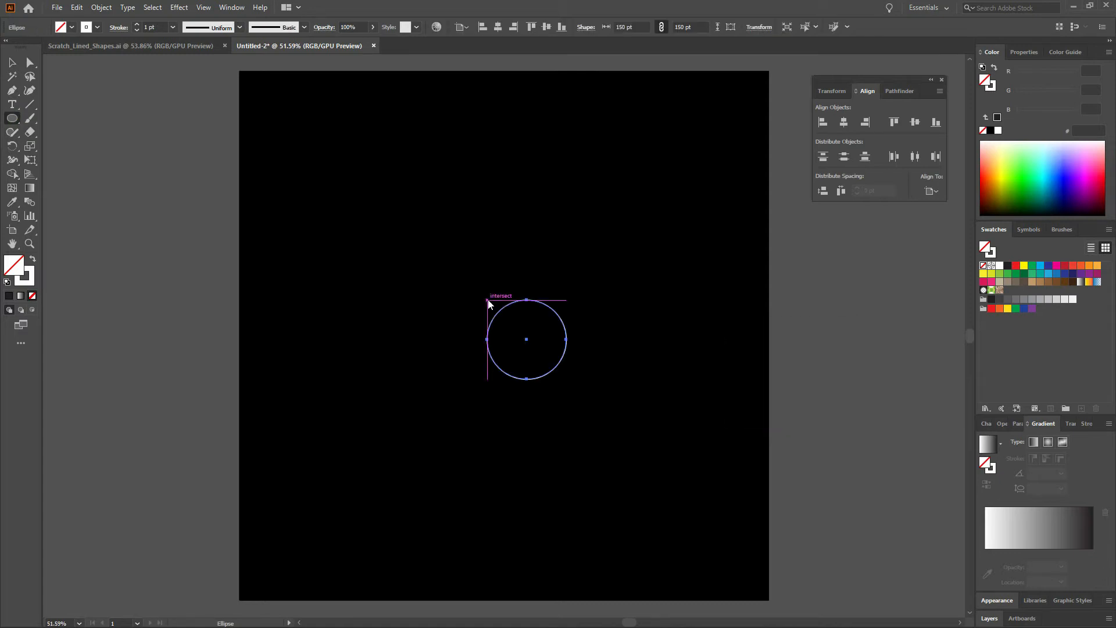
Step: Center the circle horizontally and vertically on the artboard
{"action": "left_click", "coordinate": [497, 27]}
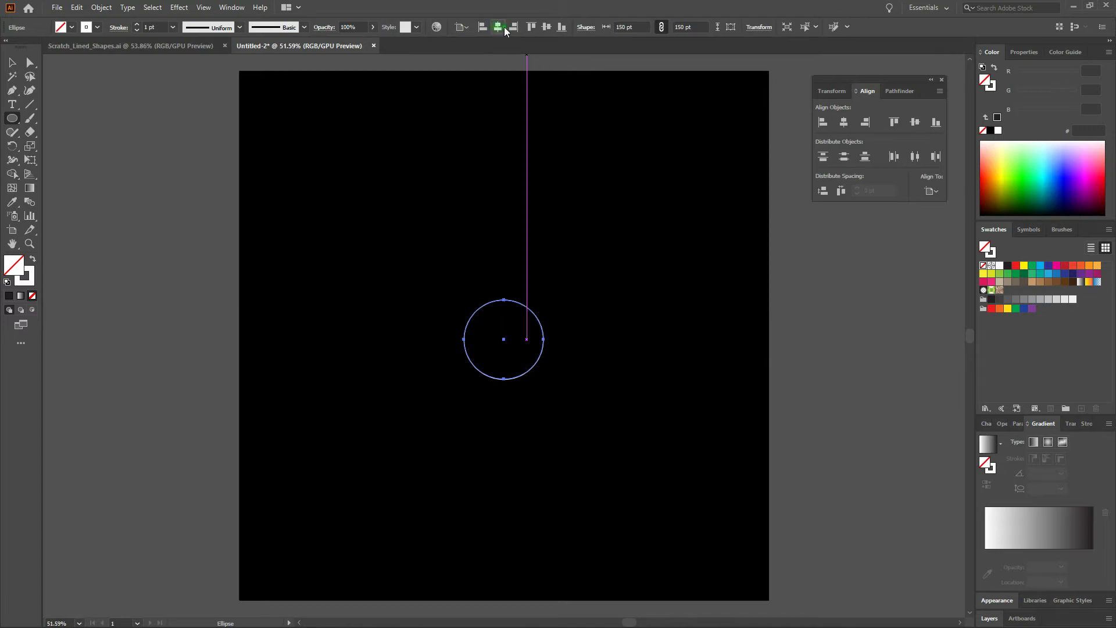
{"action": "left_click", "coordinate": [546, 29]}
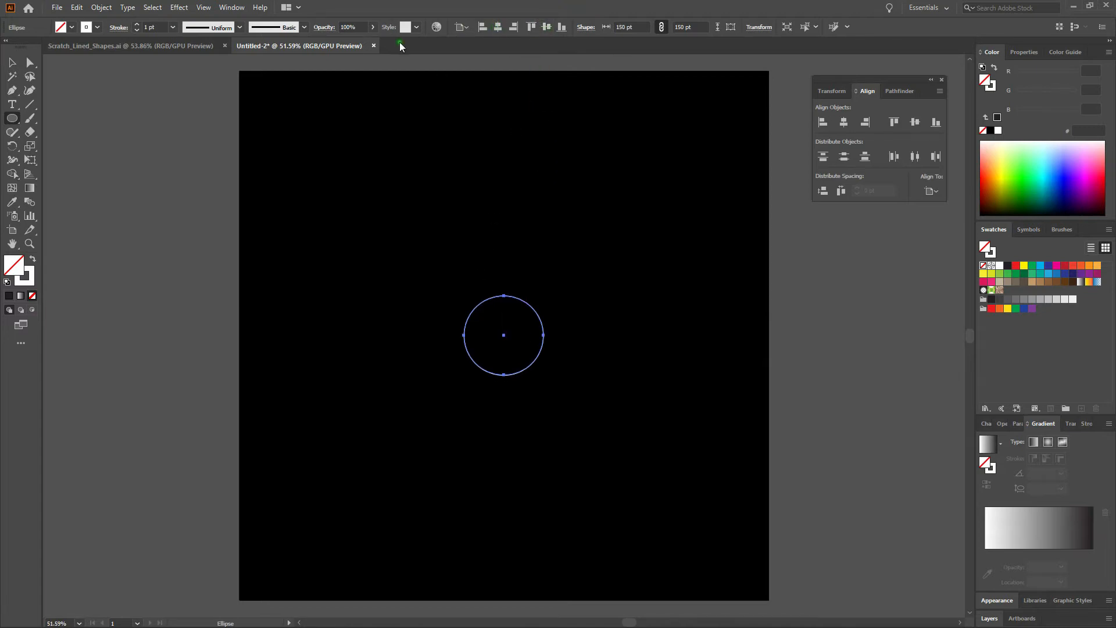
{"action": "left_click", "coordinate": [231, 7]}
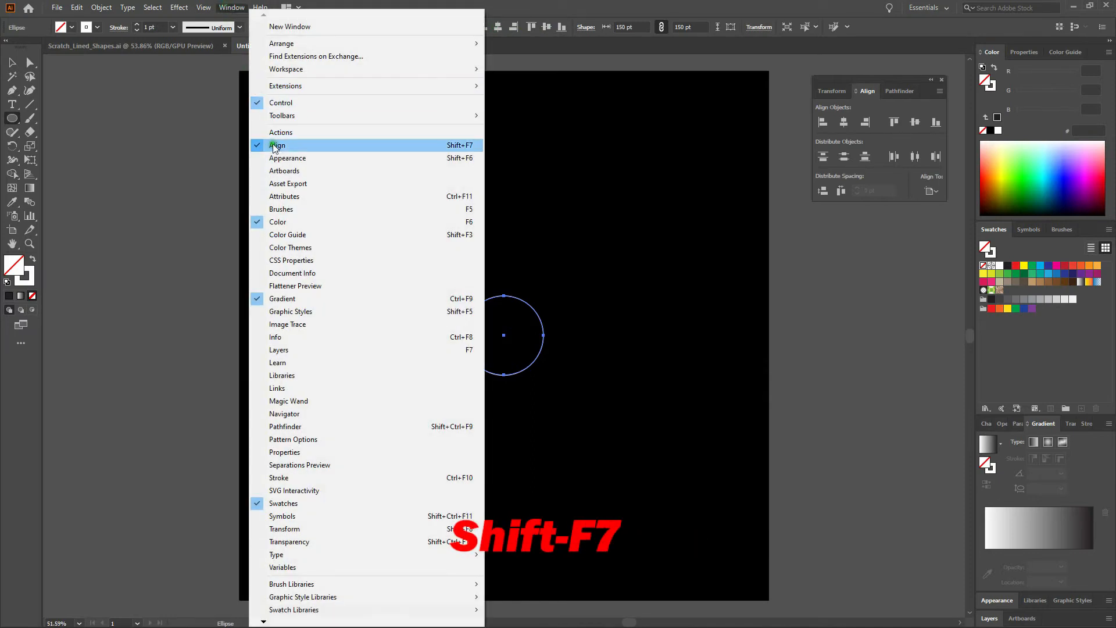
{"action": "left_click", "coordinate": [777, 74]}
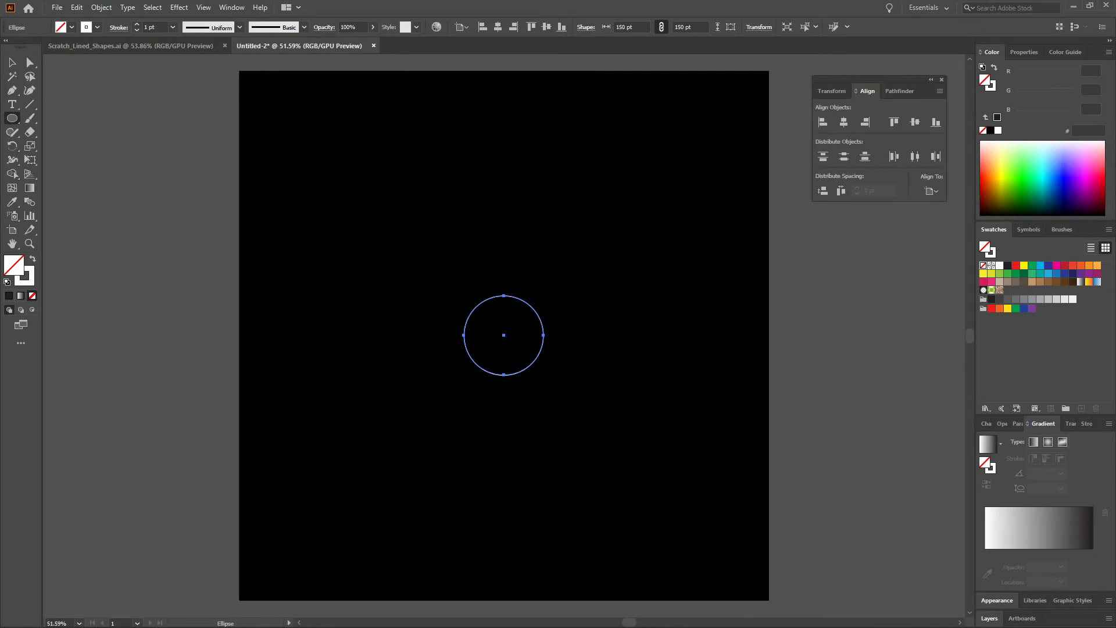
Step: Delete the lower-left quarter segment of the circle, leaving an open three-quarter arc
{"action": "key", "text": "a"}
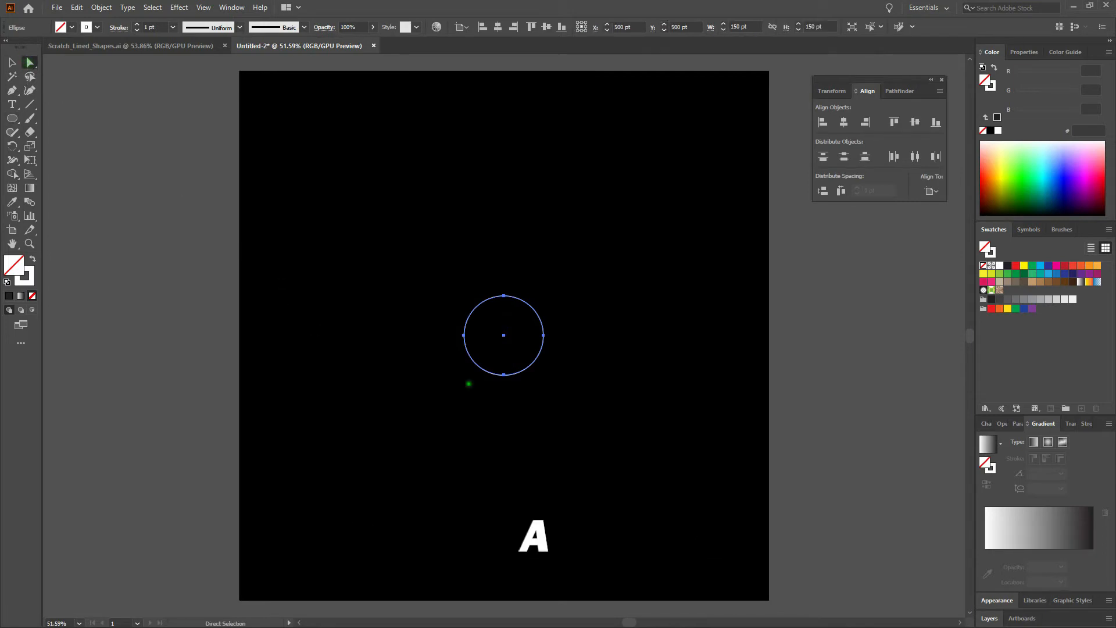
{"action": "left_click_drag", "start_coordinate": [479, 394], "coordinate": [463, 356]}
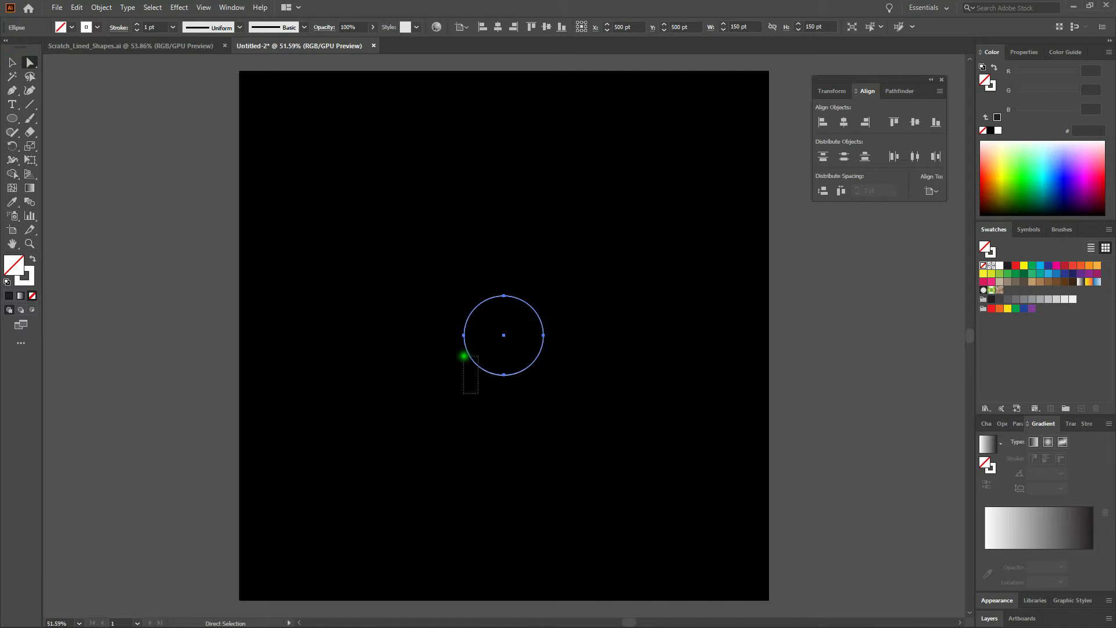
{"action": "left_click_drag", "start_coordinate": [463, 355], "coordinate": [463, 352]}
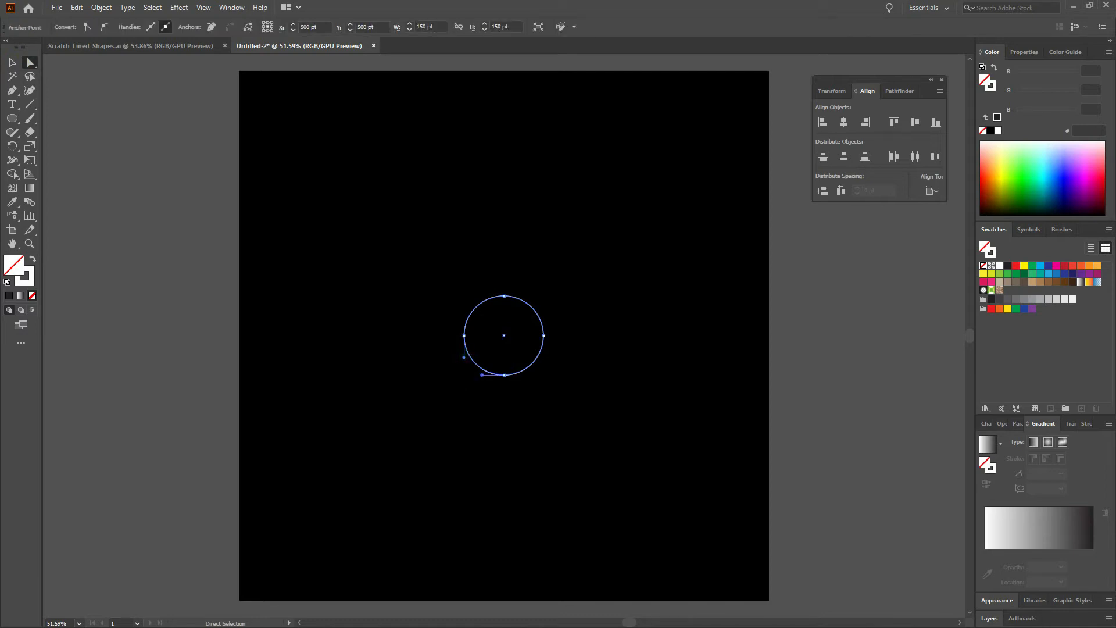
{"action": "key", "text": "Delete"}
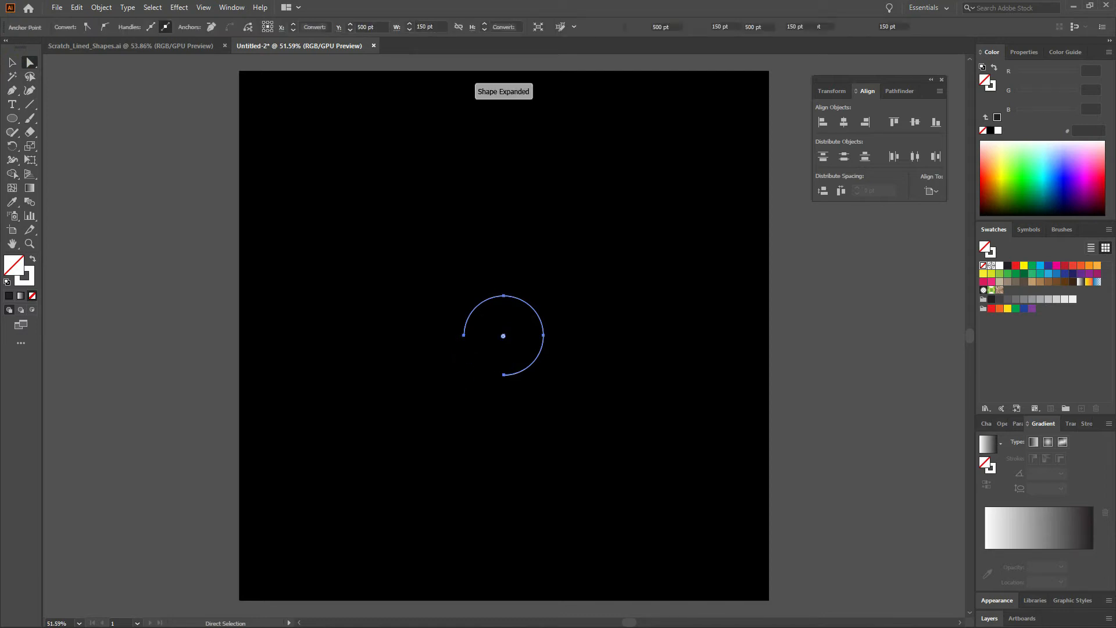
{"action": "left_click", "coordinate": [488, 241]}
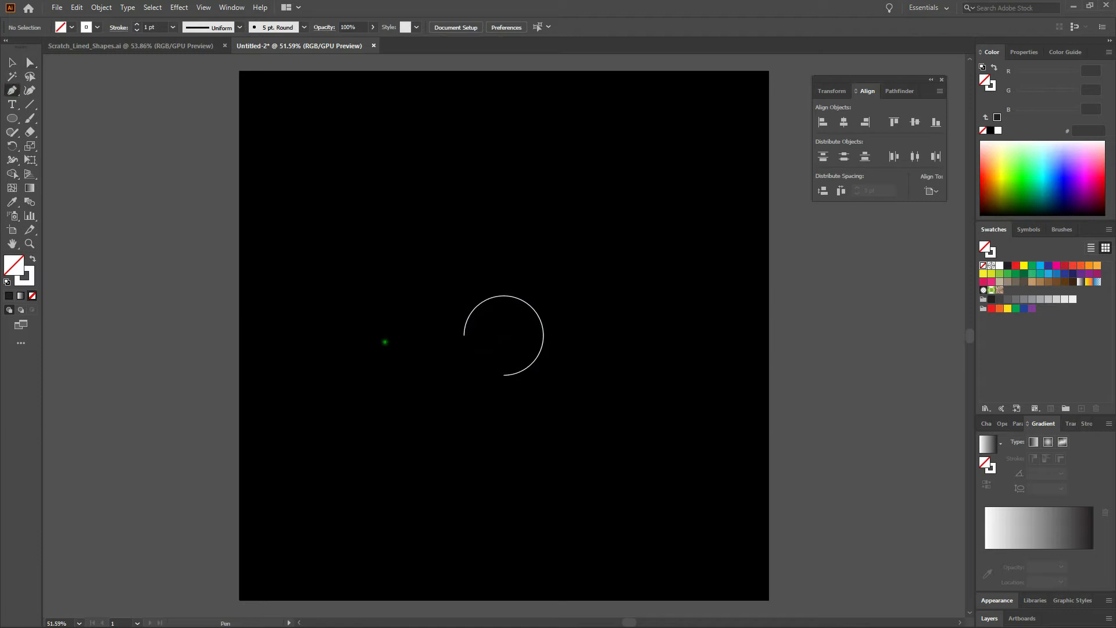
Step: Extend the arc's left end straight down about 101 pt with the Pen tool to form the stem of a P
{"action": "key", "text": "p"}
{"action": "left_click", "coordinate": [463, 335]}
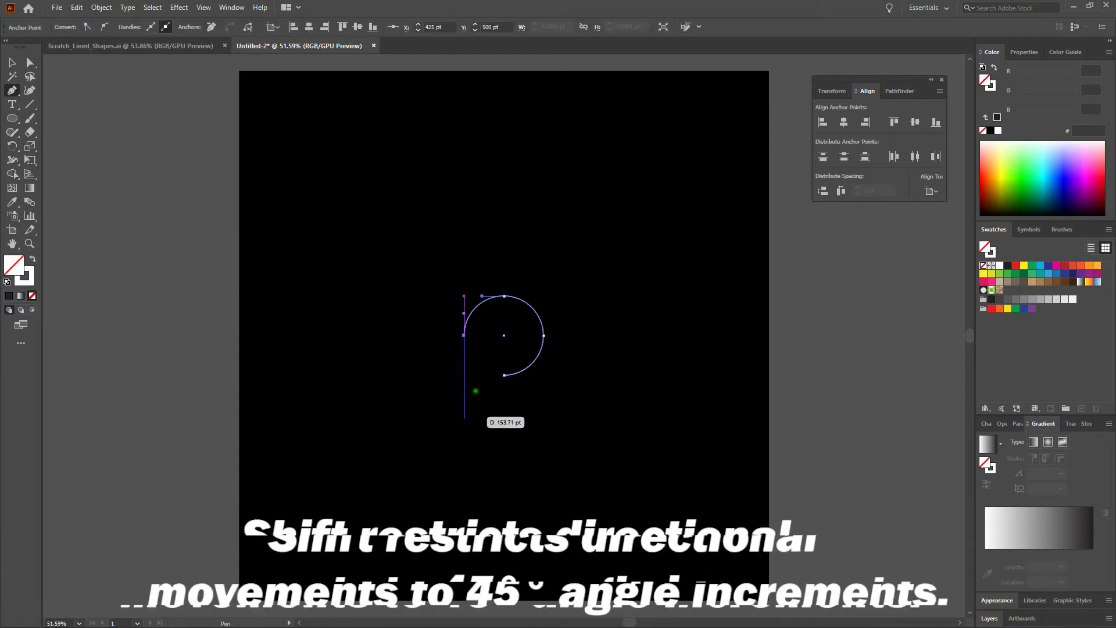
{"action": "left_click", "coordinate": [474, 389], "text": "shift"}
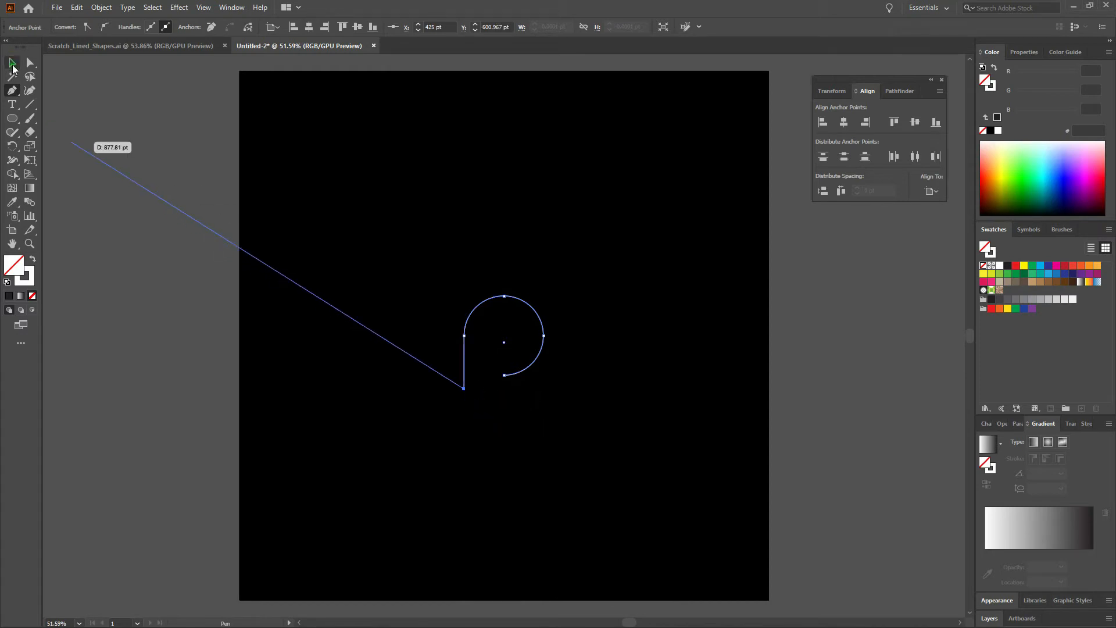
{"action": "left_click", "coordinate": [12, 64]}
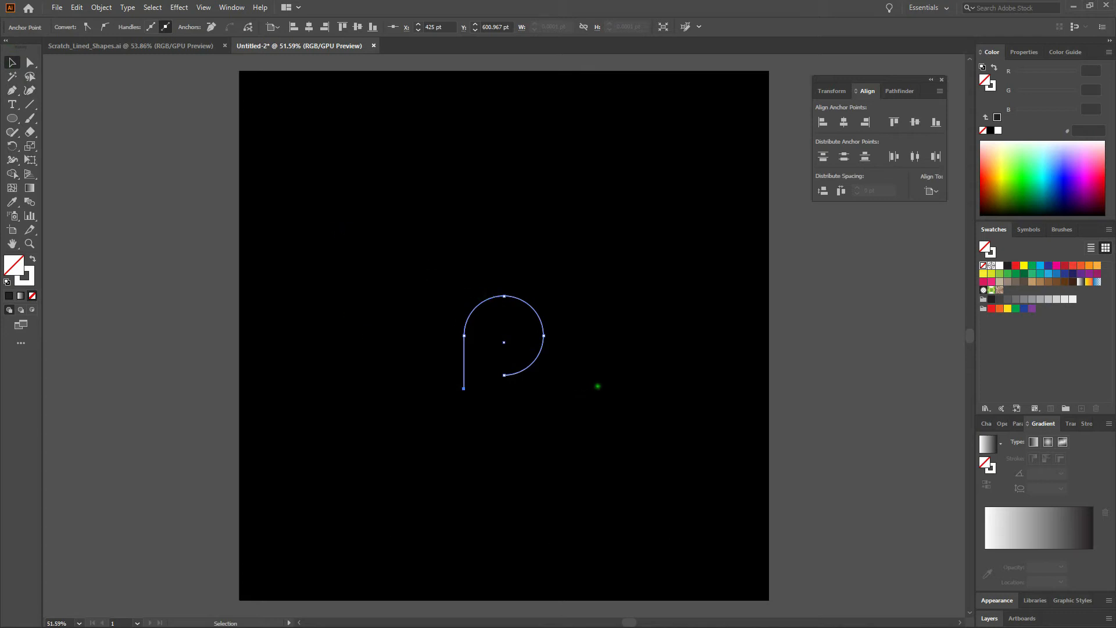
Step: Set the P path's stroke weight to 75 pt
{"action": "left_click", "coordinate": [34, 271]}
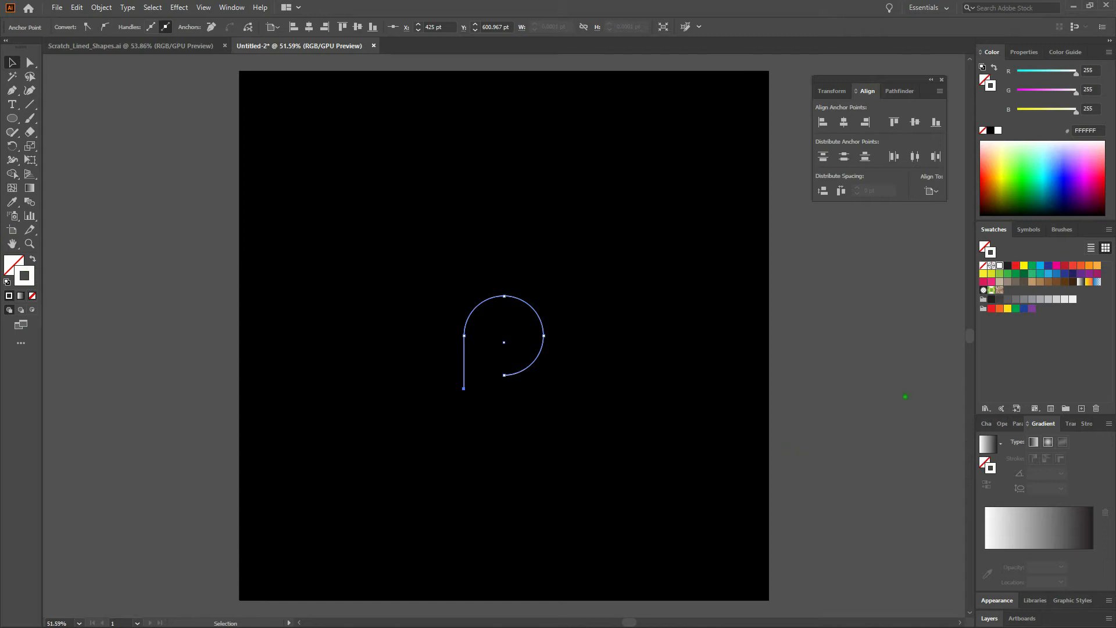
{"action": "left_click", "coordinate": [1087, 423]}
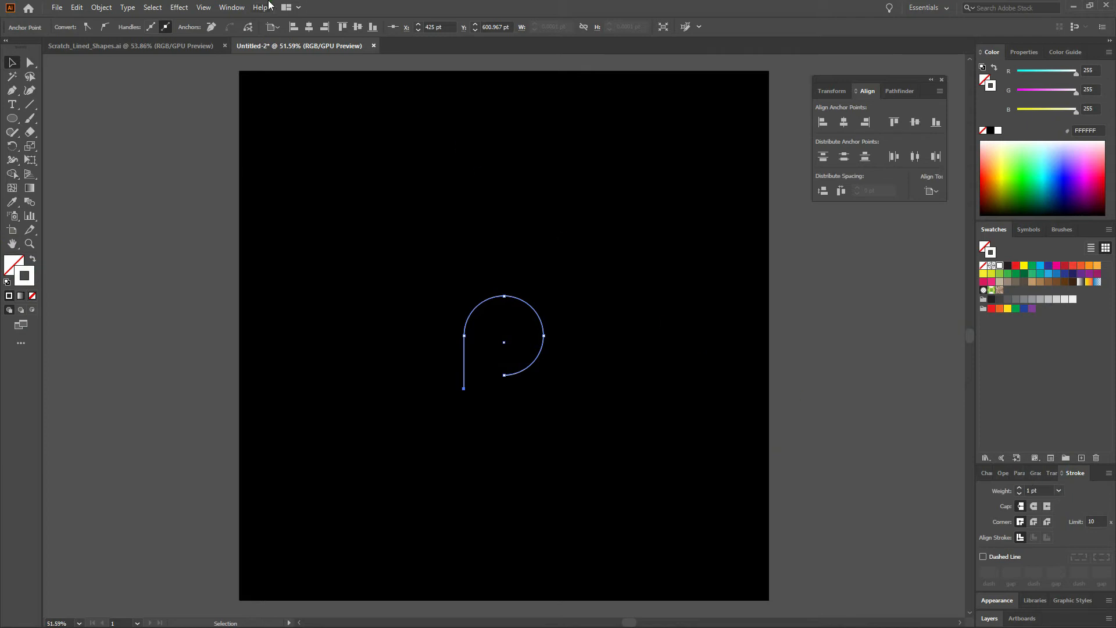
{"action": "left_click", "coordinate": [232, 7]}
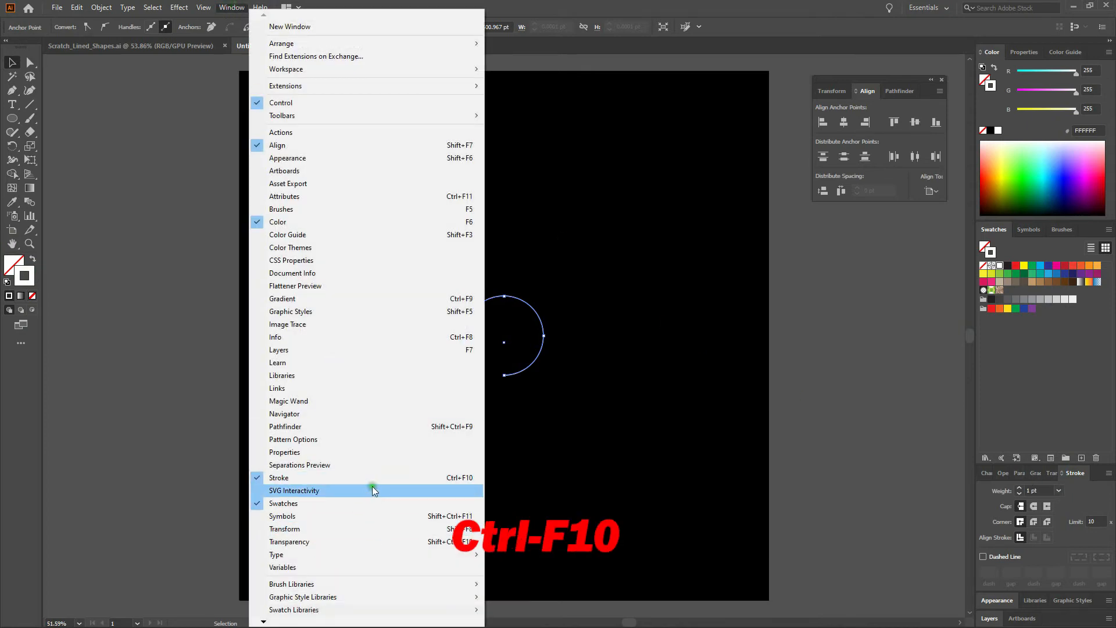
{"action": "left_click", "coordinate": [650, 7]}
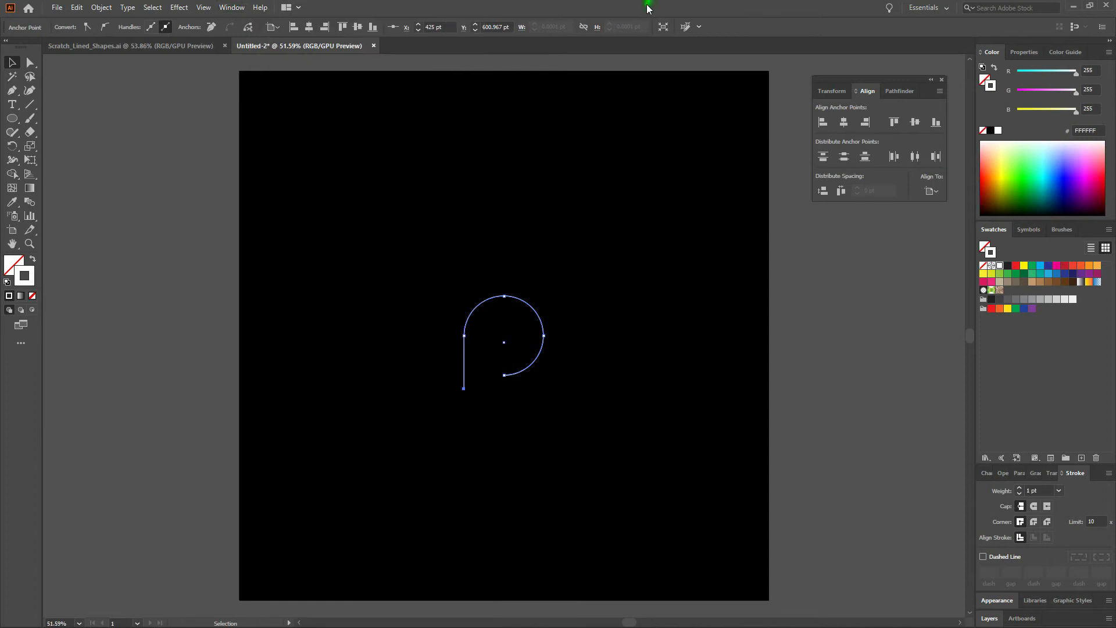
{"action": "left_click", "coordinate": [1034, 490]}
{"action": "type", "text": "75"}
{"action": "key", "text": "Return"}
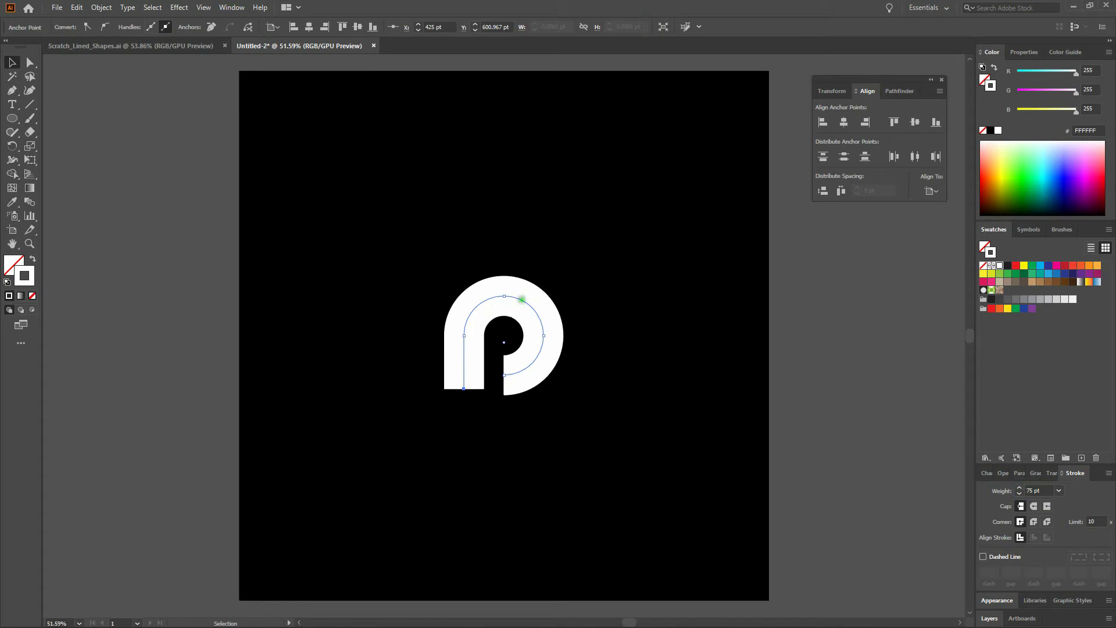
Step: Nudge the bottom anchor point of the P's stem straight down until it is level with the bowl's lower outer edge
{"action": "key", "text": "a"}
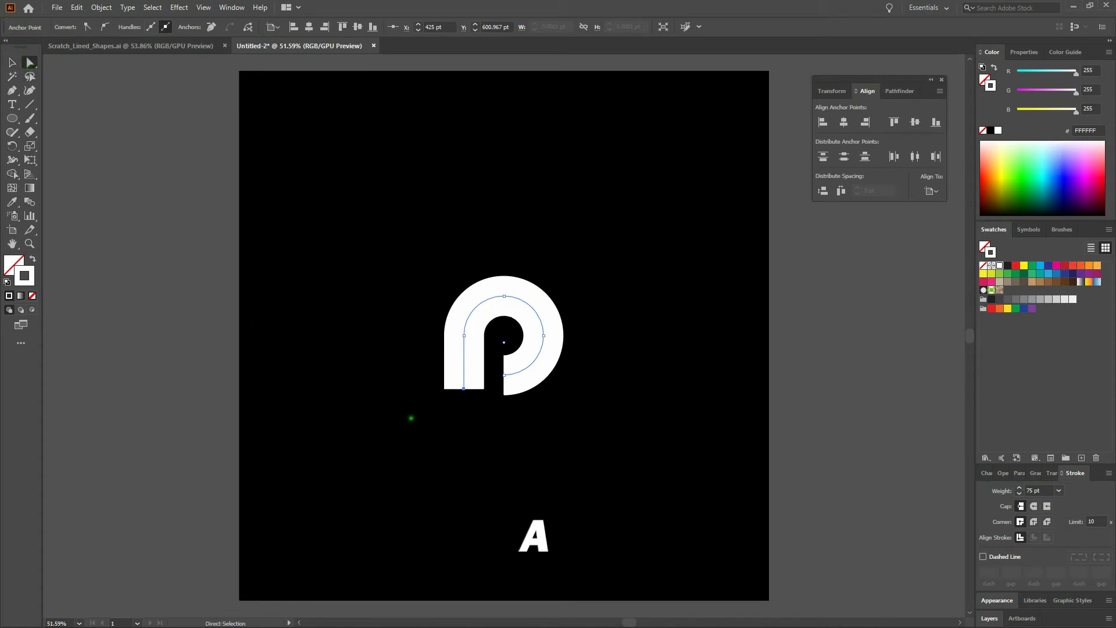
{"action": "left_click", "coordinate": [411, 418]}
{"action": "left_click_drag", "start_coordinate": [408, 388], "coordinate": [493, 416]}
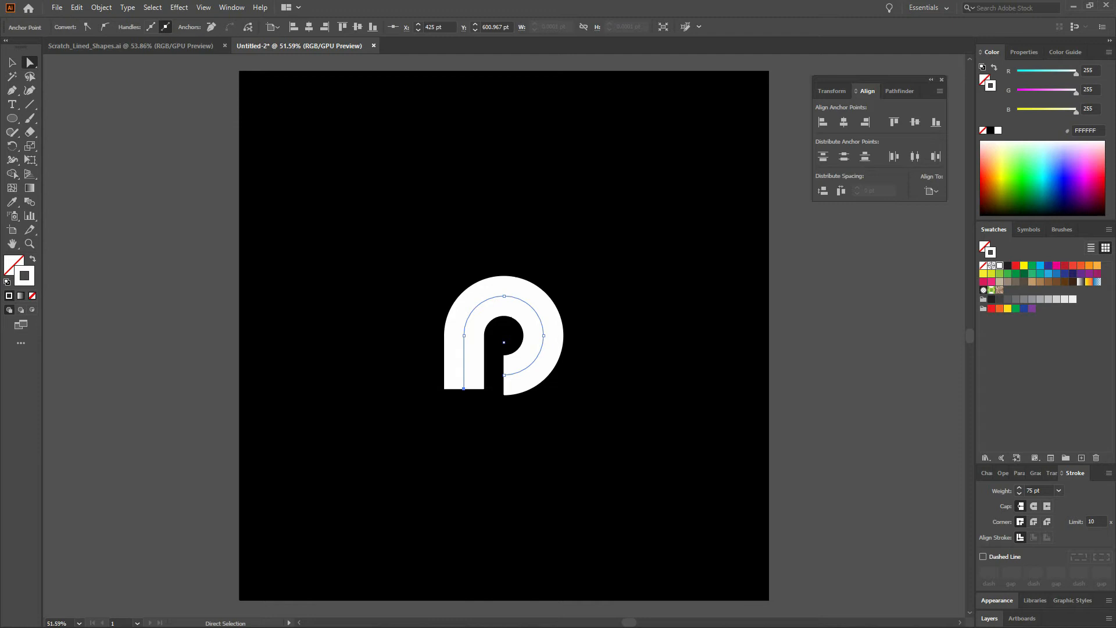
{"action": "key", "text": "Down"}
{"action": "key", "text": "Down"}
{"action": "key", "text": "Down"}
{"action": "key", "text": "Down"}
{"action": "key", "text": "Down"}
{"action": "key", "text": "Down"}
{"action": "key", "text": "Down"}
{"action": "key", "text": "Down"}
{"action": "key", "text": "Down"}
{"action": "key", "text": "Down"}
{"action": "left_click", "coordinate": [12, 62]}
{"action": "left_click", "coordinate": [578, 212]}
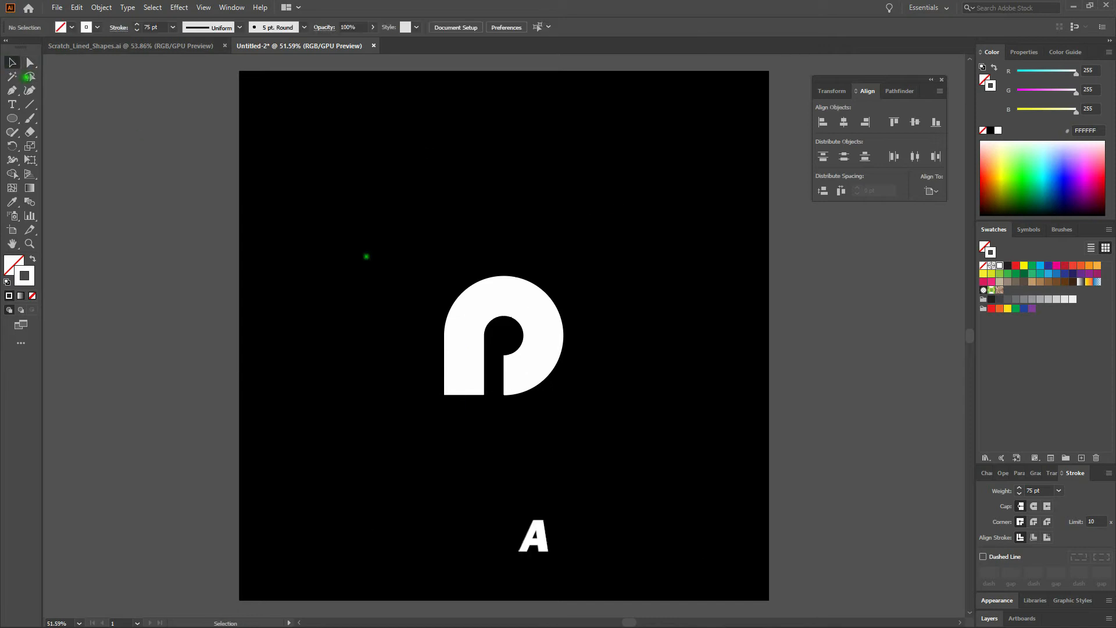
Step: Expand the P path's fill and stroke into an outlined shape
{"action": "left_click_drag", "start_coordinate": [413, 249], "coordinate": [618, 438]}
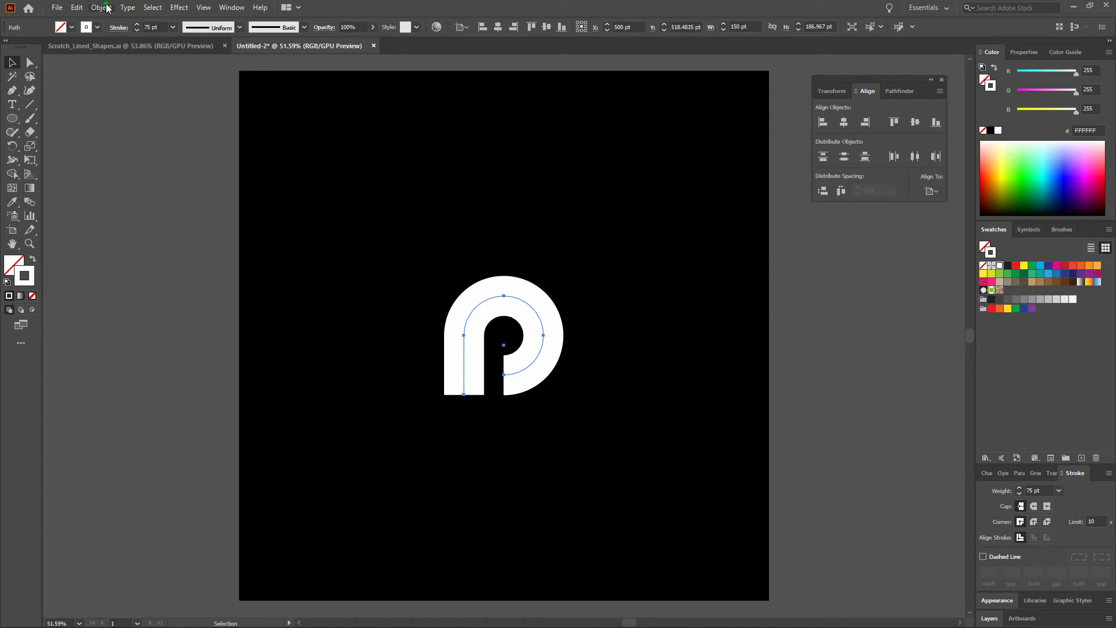
{"action": "left_click", "coordinate": [274, 259]}
{"action": "left_click_drag", "start_coordinate": [413, 222], "coordinate": [638, 451]}
{"action": "left_click", "coordinate": [102, 9]}
{"action": "left_click", "coordinate": [134, 144]}
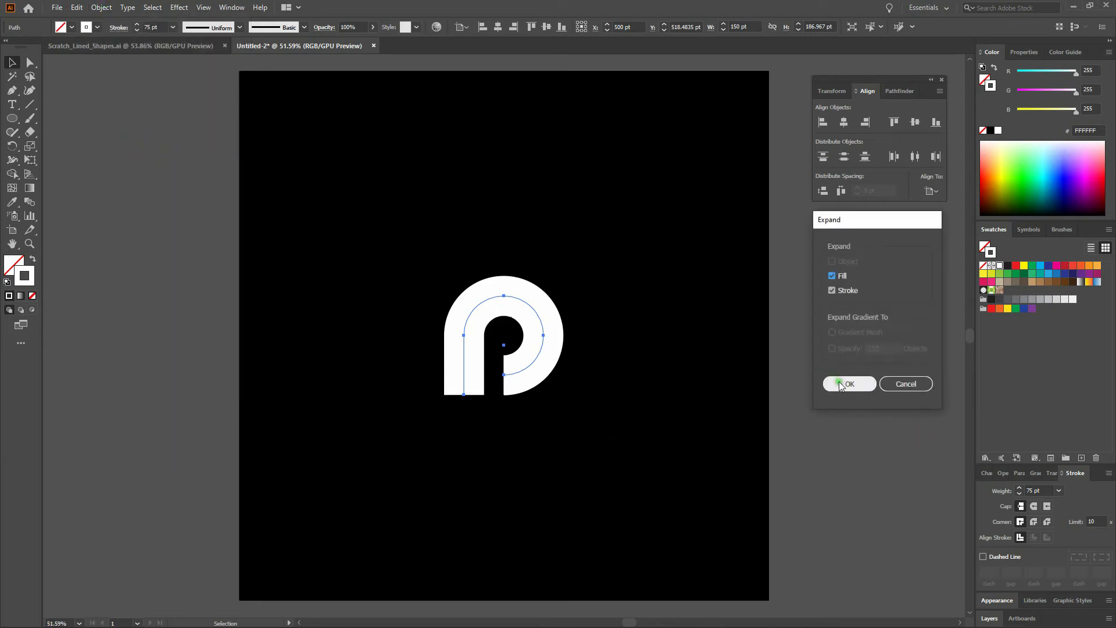
{"action": "left_click", "coordinate": [840, 383]}
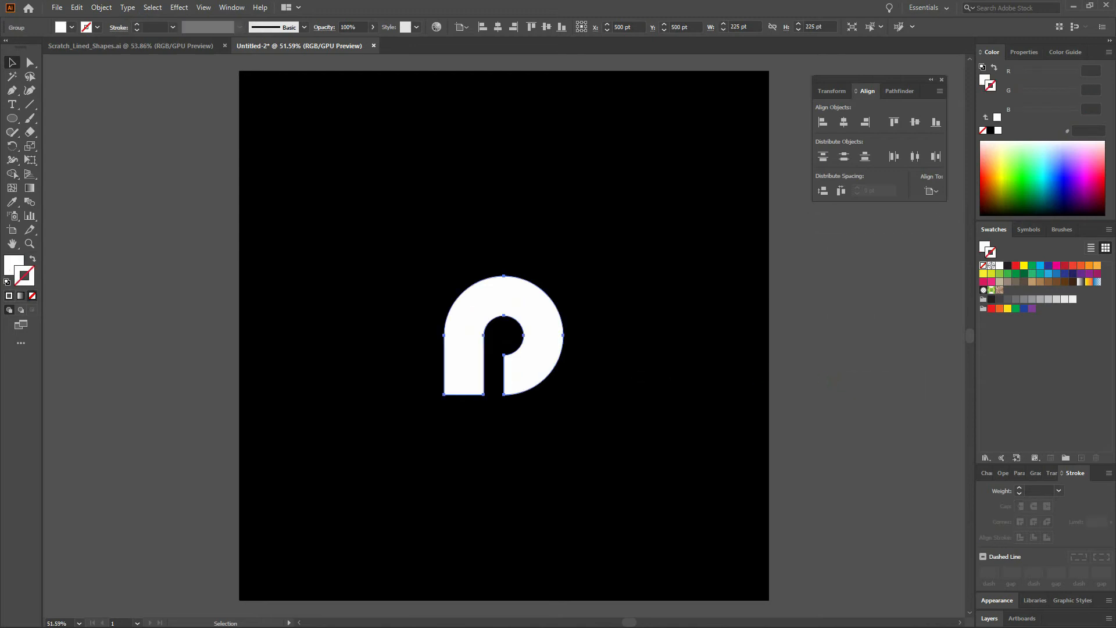
{"action": "left_click", "coordinate": [640, 377]}
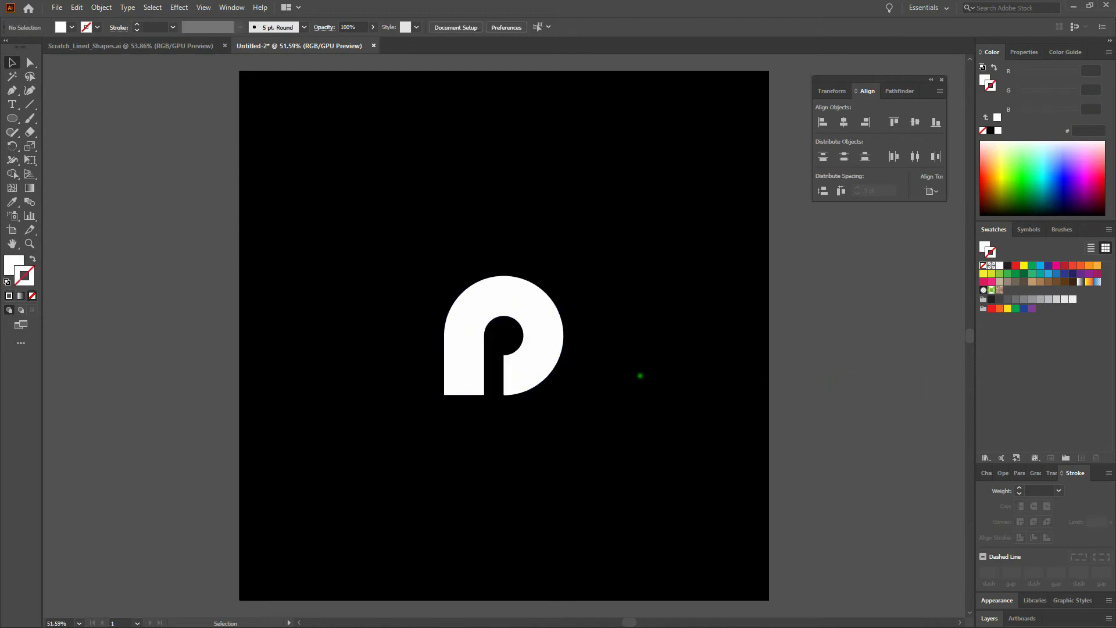
Step: Swap the P shape's fill and stroke so it has no fill and a thin white outline
{"action": "left_click", "coordinate": [534, 317]}
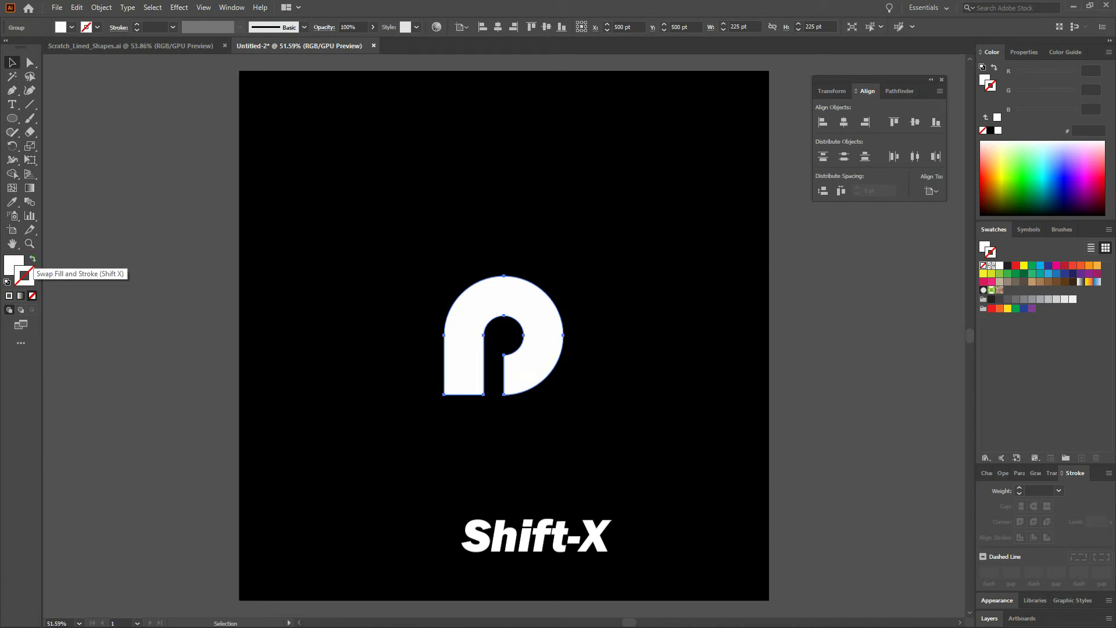
{"action": "left_click", "coordinate": [33, 259]}
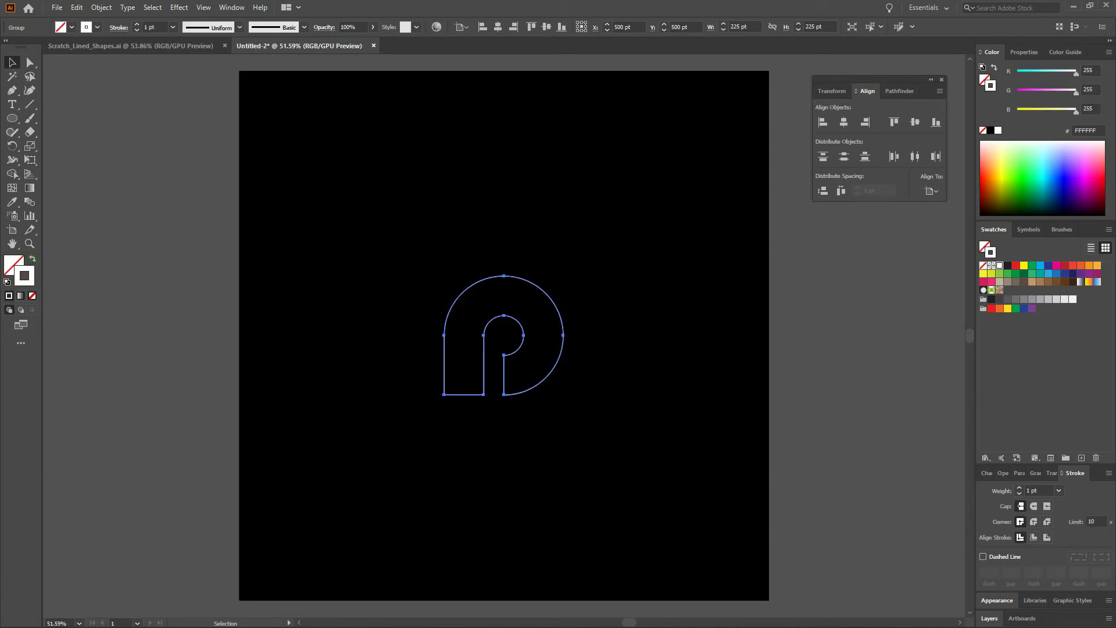
{"action": "left_click", "coordinate": [395, 331]}
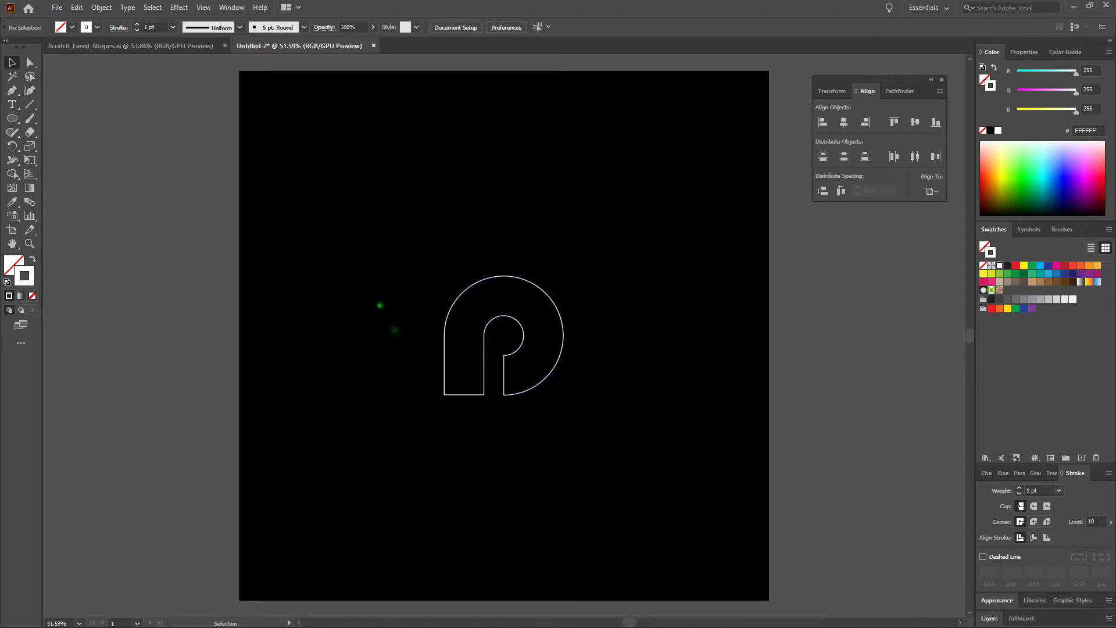
Step: Delete the two straight end segments of the P outline, at the stem's base and at the bowl's open end
{"action": "left_click", "coordinate": [30, 62]}
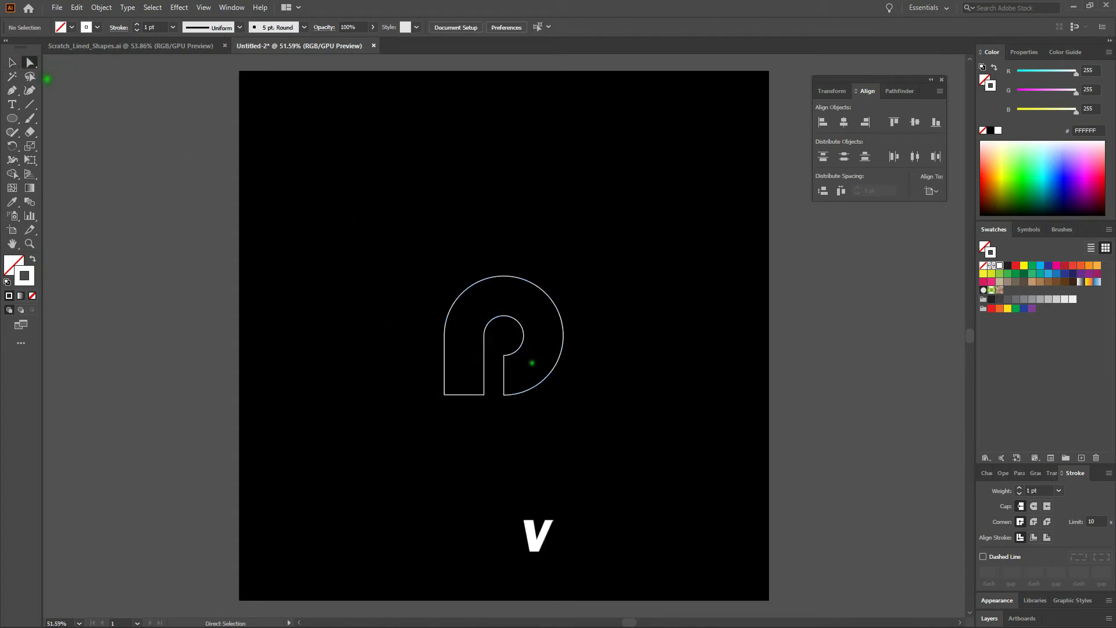
{"action": "left_click", "coordinate": [463, 379]}
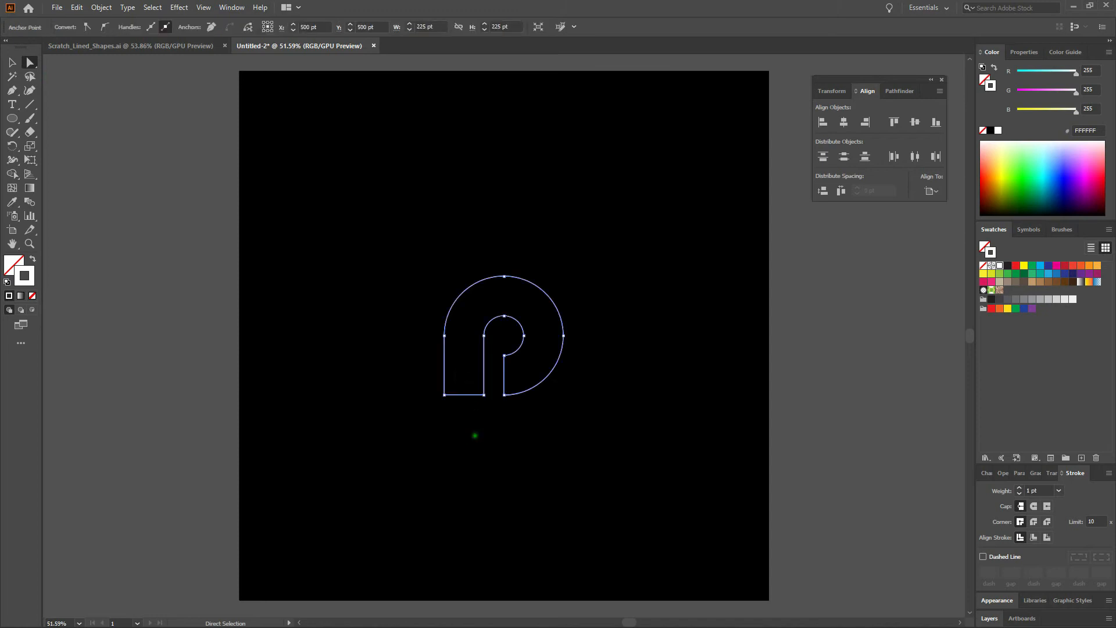
{"action": "key", "text": "Delete"}
{"action": "left_click", "coordinate": [496, 365]}
{"action": "left_click", "coordinate": [504, 375]}
{"action": "key", "text": "ctrl+a"}
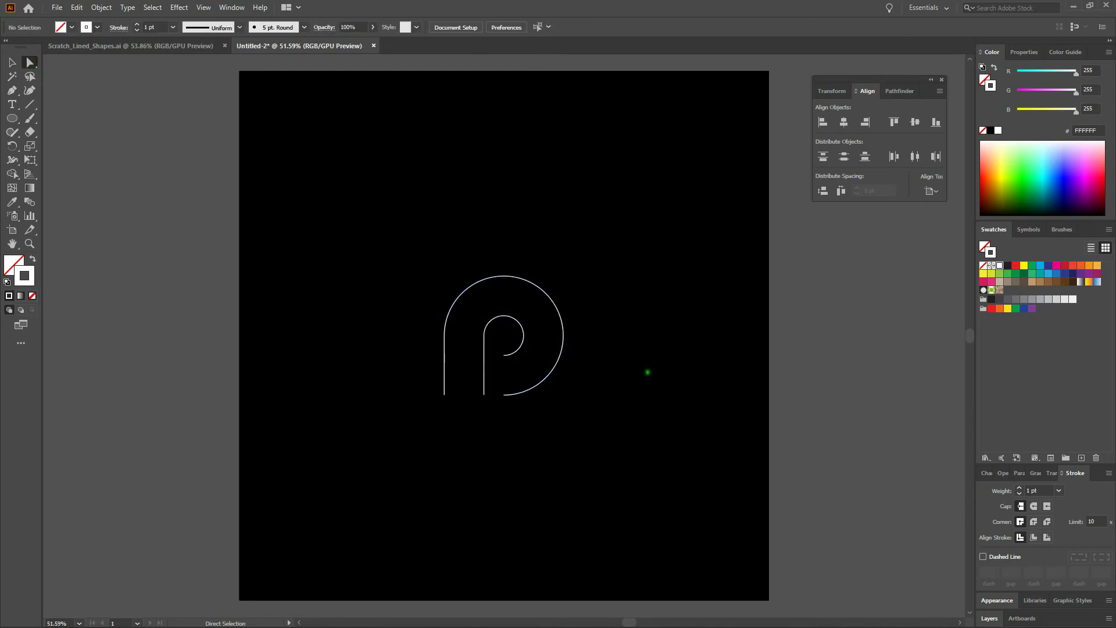
Step: Ungroup the P outline into separate outer and inner lines and check that each can be selected alone
{"action": "left_click", "coordinate": [11, 62]}
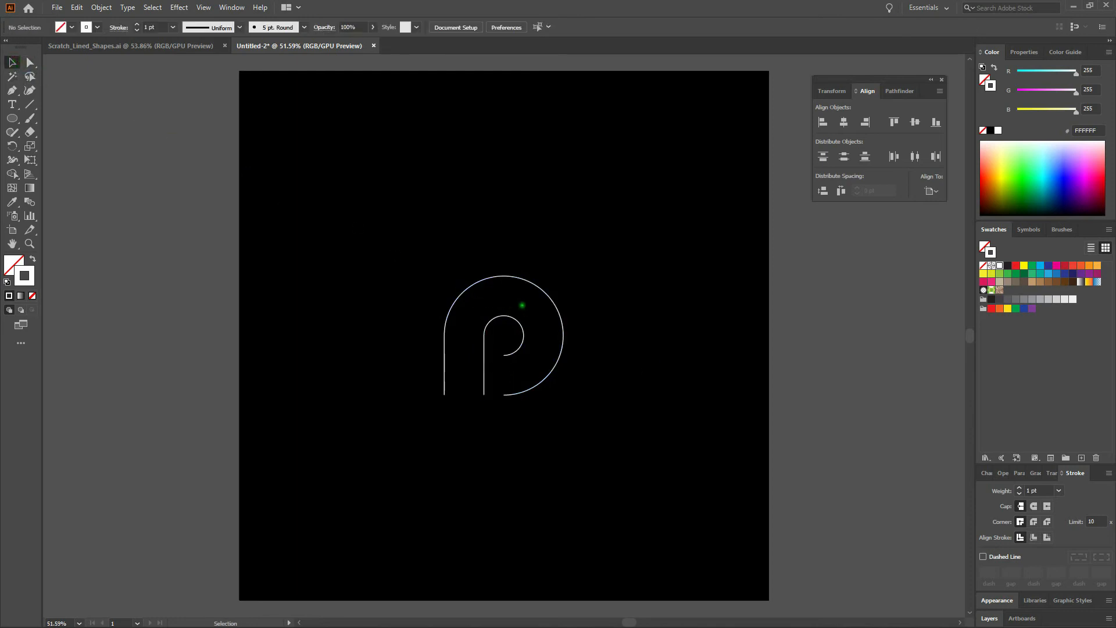
{"action": "left_click", "coordinate": [550, 301]}
{"action": "right_click", "coordinate": [550, 299]}
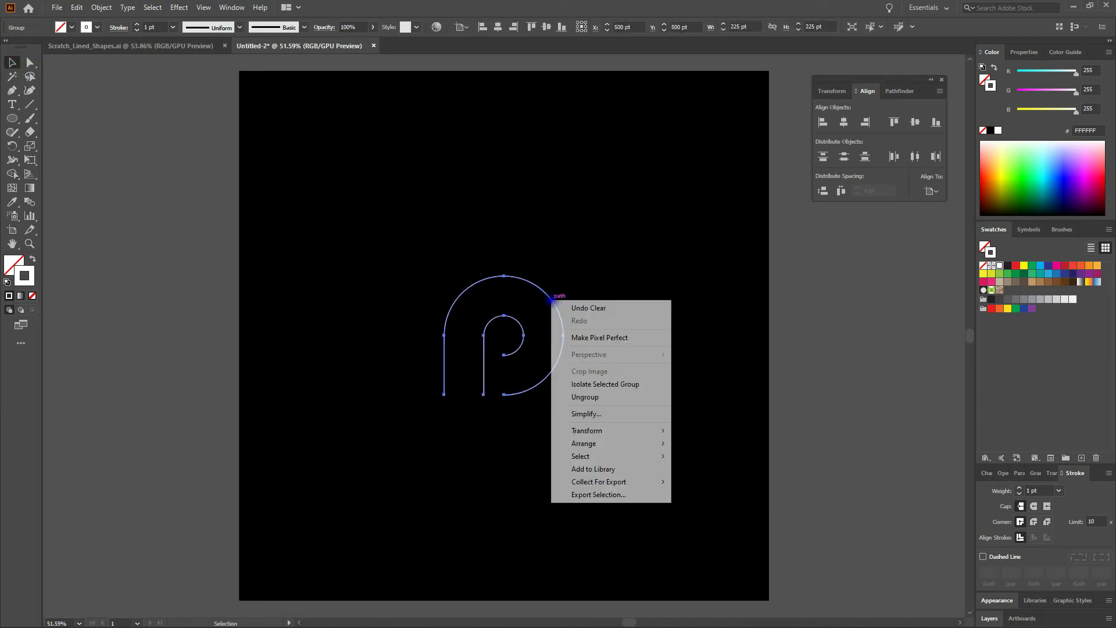
{"action": "left_click", "coordinate": [626, 399]}
{"action": "left_click", "coordinate": [626, 381]}
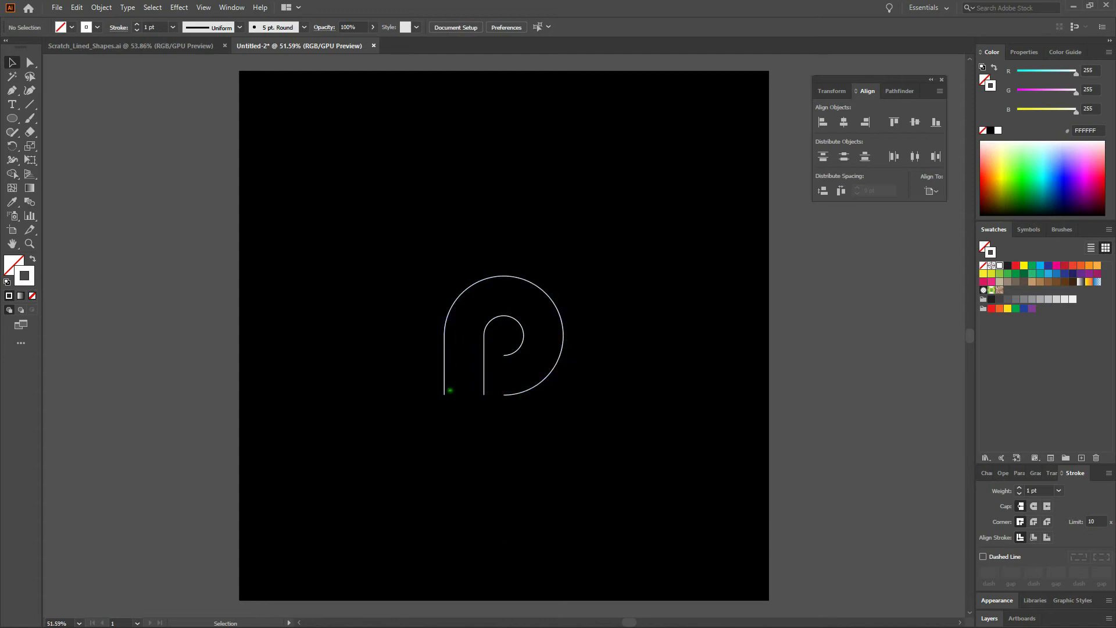
{"action": "left_click", "coordinate": [517, 393]}
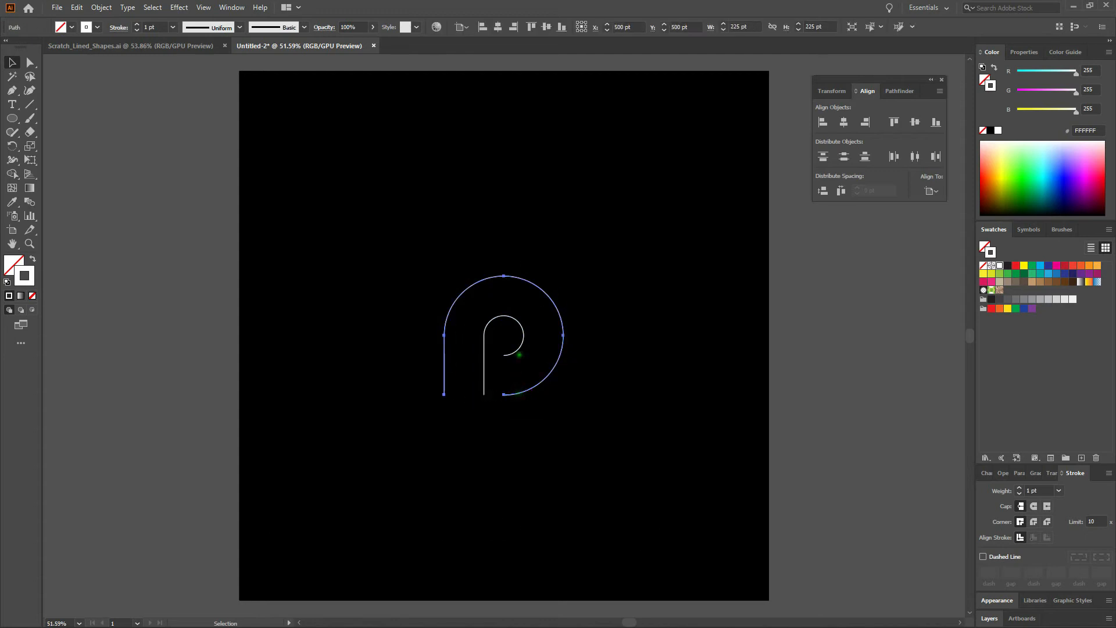
{"action": "left_click", "coordinate": [514, 351]}
{"action": "left_click", "coordinate": [531, 374]}
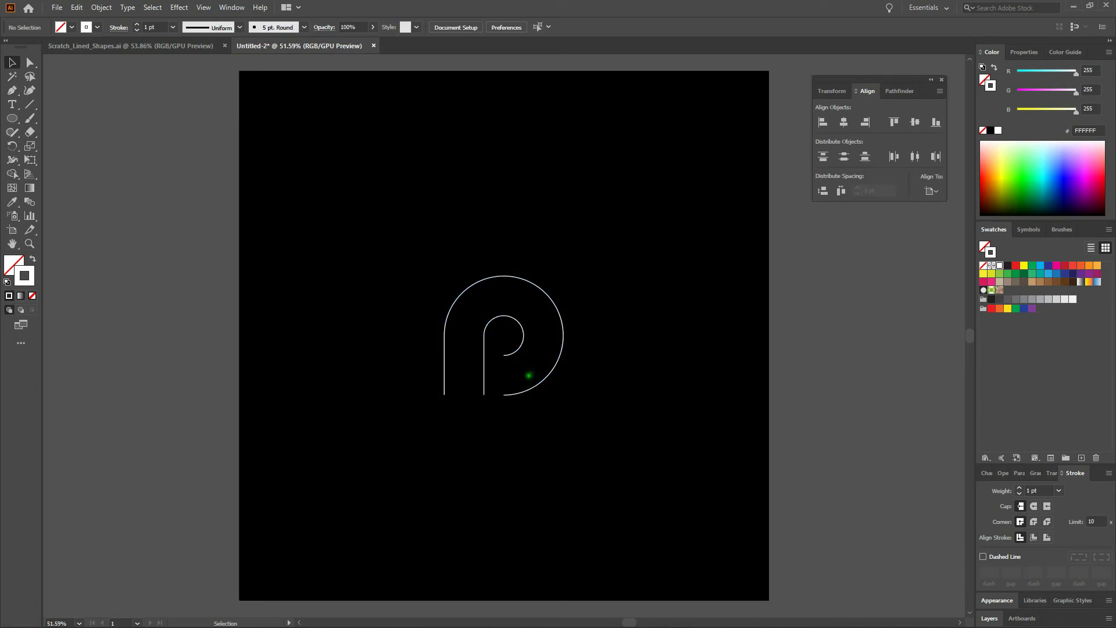
Step: Blend the outer and inner lines from their bottom stem endpoints with the Blend tool
{"action": "left_click", "coordinate": [29, 201]}
{"action": "left_click", "coordinate": [444, 394]}
{"action": "left_click", "coordinate": [484, 395]}
{"action": "left_click", "coordinate": [483, 394]}
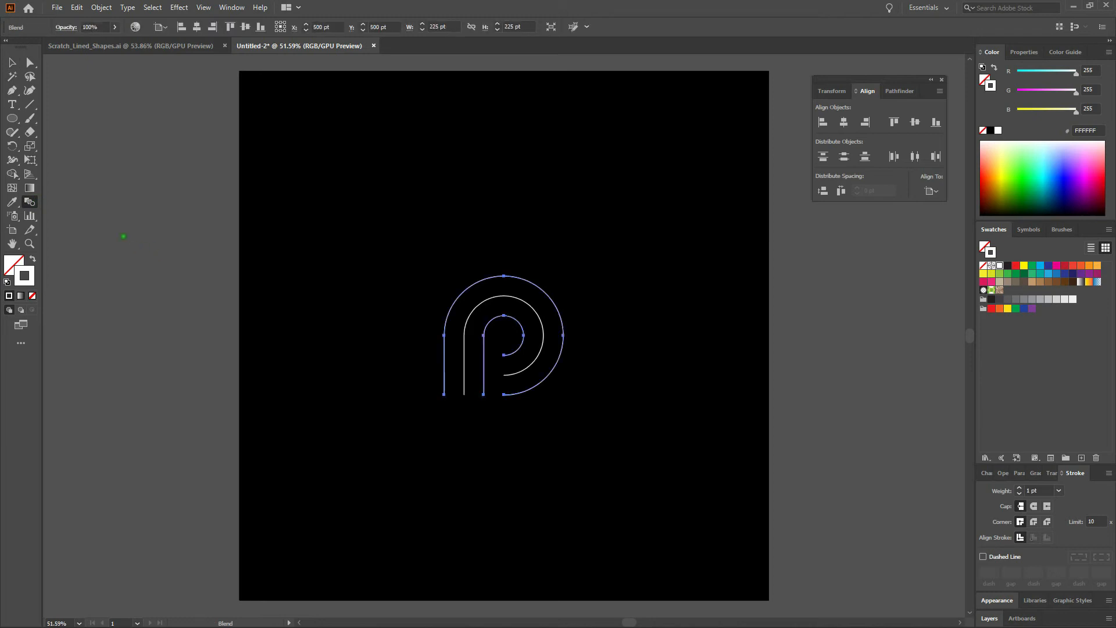
Step: Set the blend spacing to Specified Steps with 1 step
{"action": "double_click", "coordinate": [30, 203]}
{"action": "left_click", "coordinate": [822, 297]}
{"action": "left_click", "coordinate": [902, 296]}
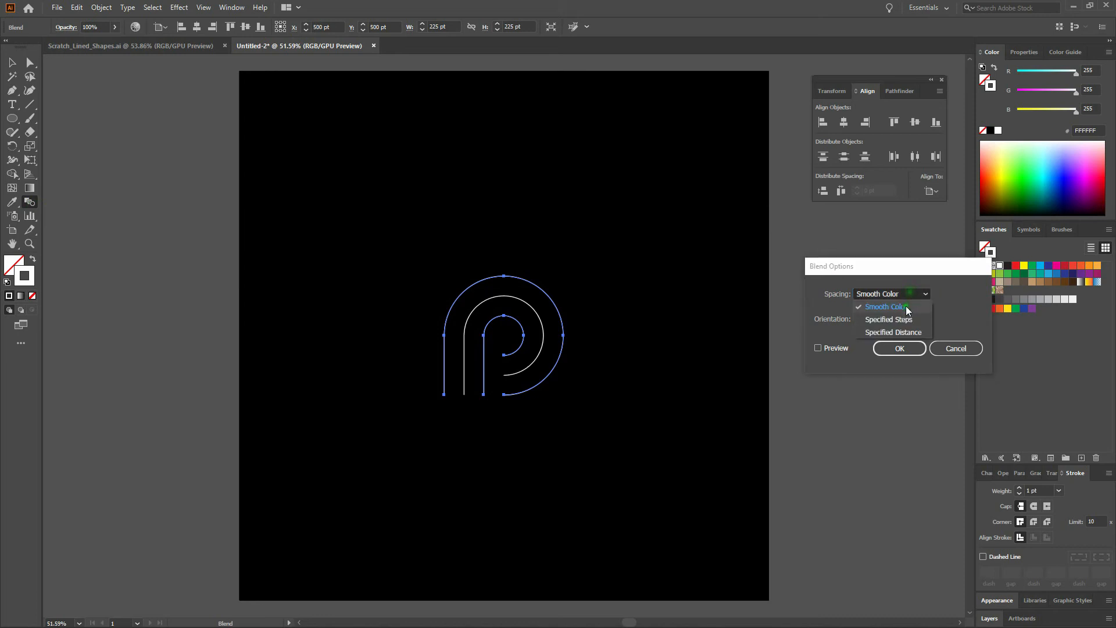
{"action": "left_click", "coordinate": [902, 319]}
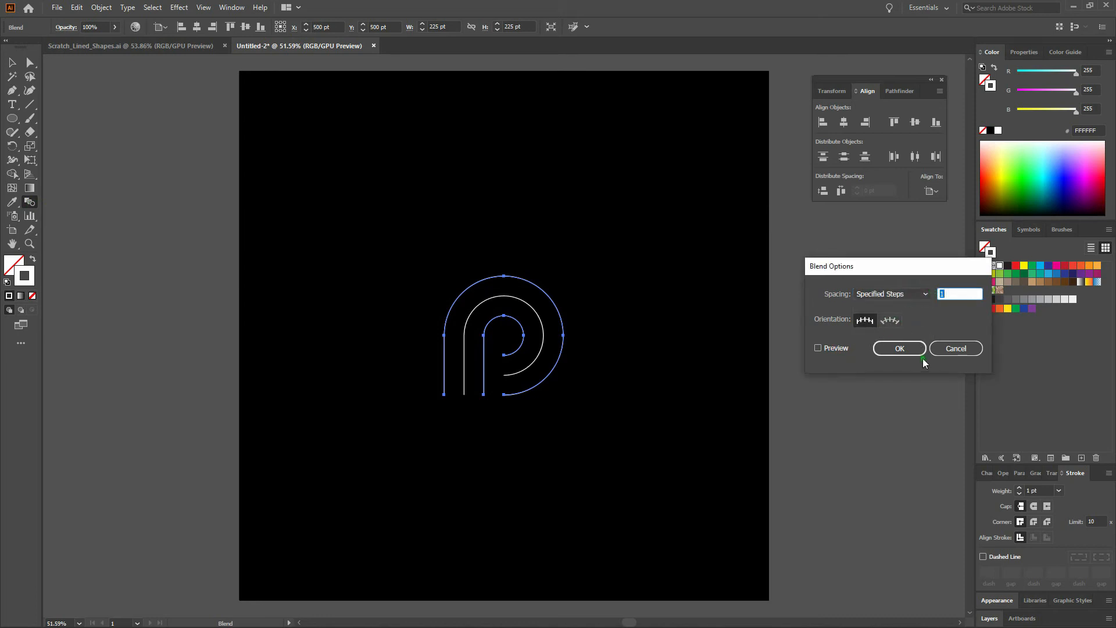
{"action": "left_click", "coordinate": [830, 348]}
{"action": "left_click", "coordinate": [898, 347]}
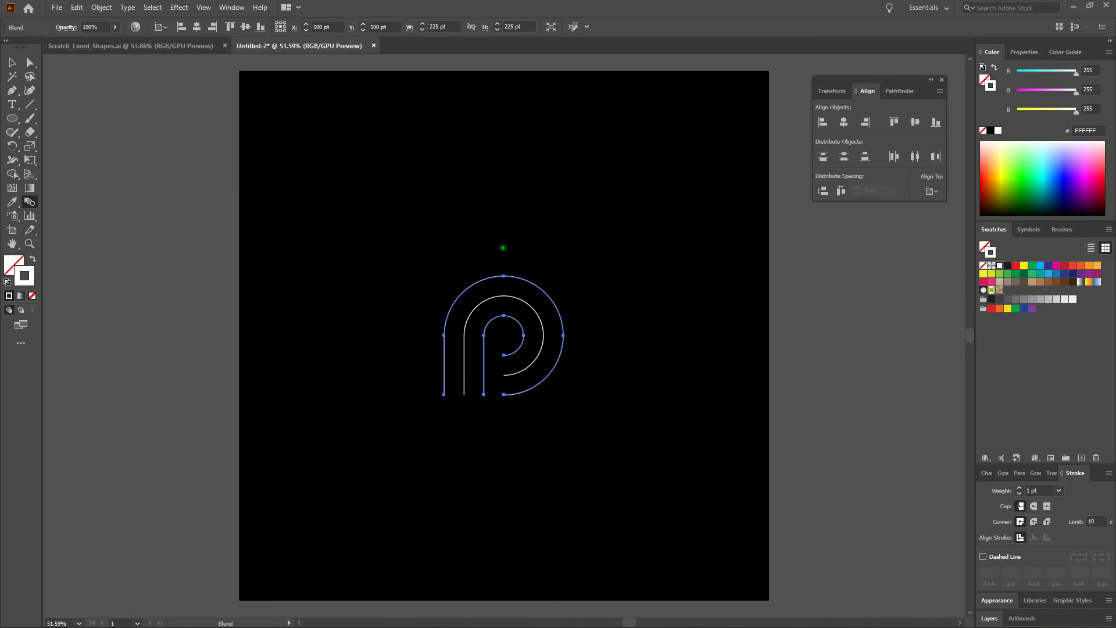
Step: Set the blended lines' stroke weight to 26 pt with round caps and round corner joins
{"action": "left_click", "coordinate": [1020, 494]}
{"action": "key", "text": "Return"}
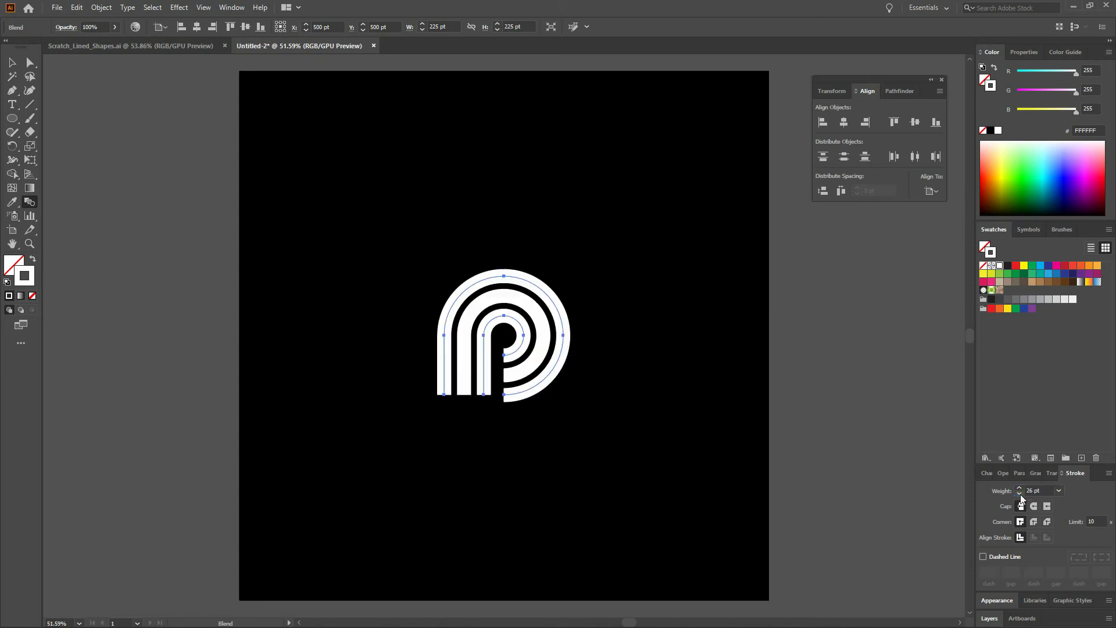
{"action": "key", "text": "v"}
{"action": "left_click", "coordinate": [1032, 507]}
{"action": "left_click", "coordinate": [1034, 521]}
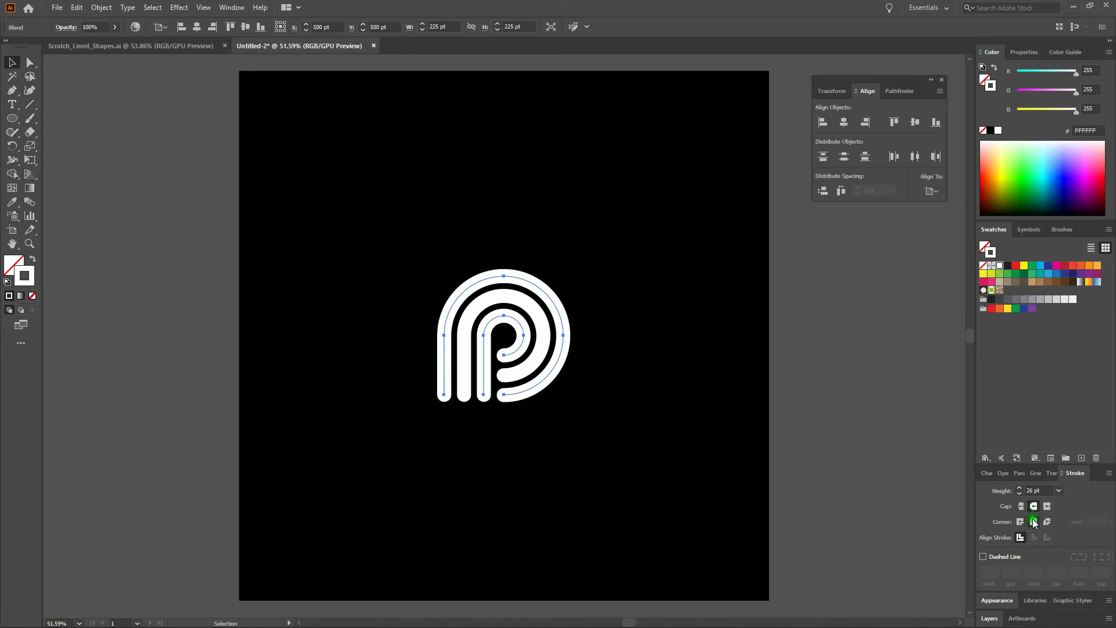
Step: Rotate the lined P by 45° and compare it with the red reference logo in Scratch_Lined_Shapes.ai
{"action": "double_click", "coordinate": [13, 146]}
{"action": "type", "text": "45"}
{"action": "key", "text": "Return"}
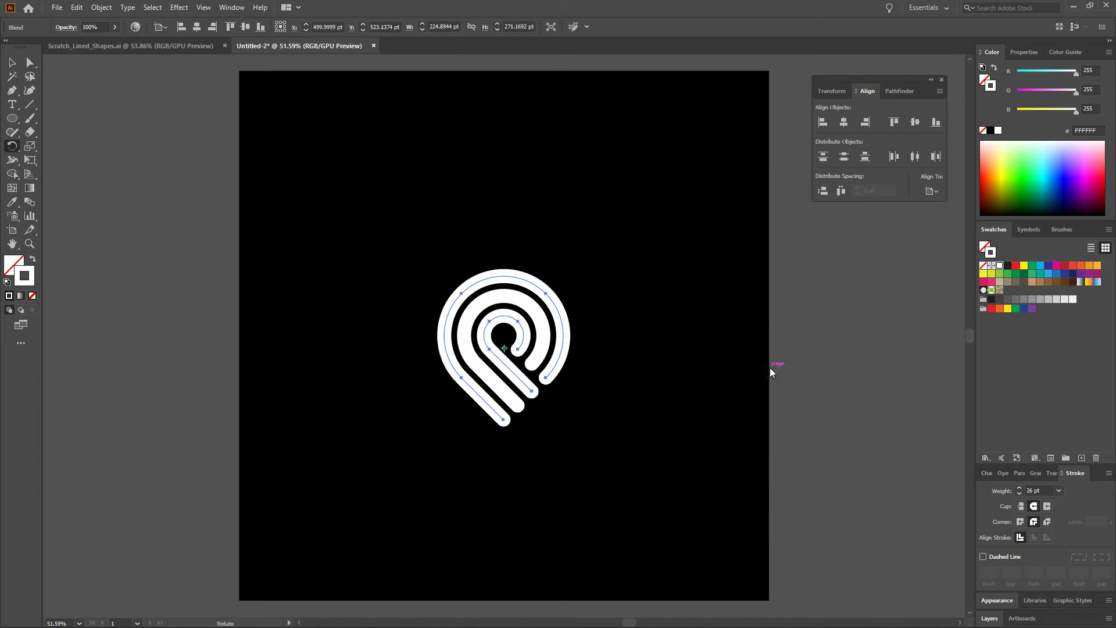
{"action": "left_click", "coordinate": [154, 47]}
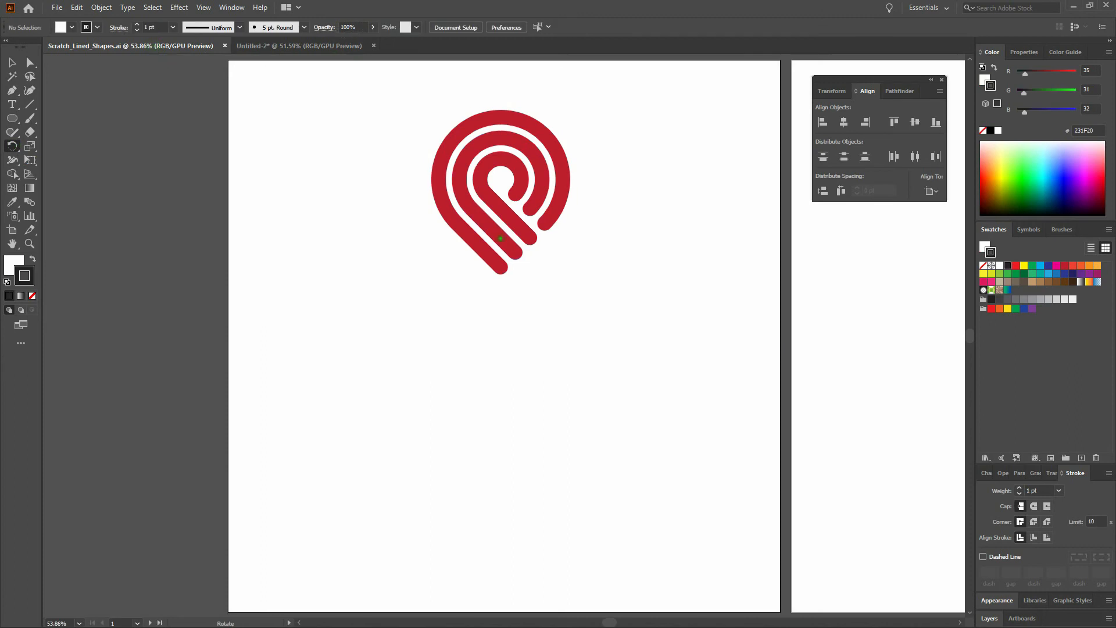
{"action": "left_click", "coordinate": [322, 48]}
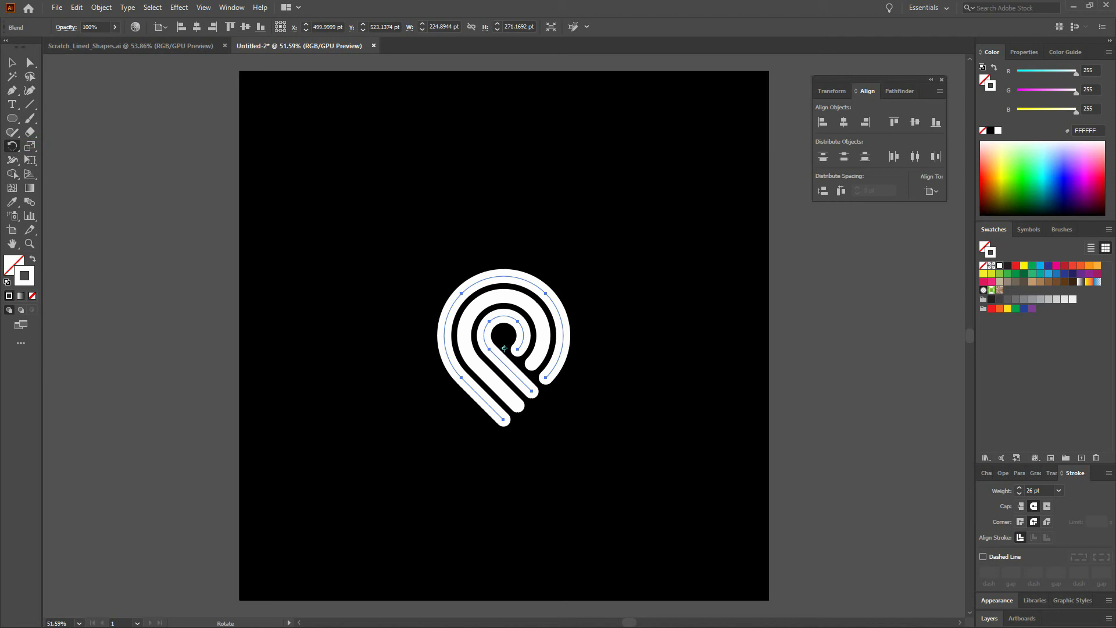
Step: Expand the blend into individual paths and expand their fills and strokes into solid shapes
{"action": "left_click", "coordinate": [101, 7]}
{"action": "left_click", "coordinate": [162, 143]}
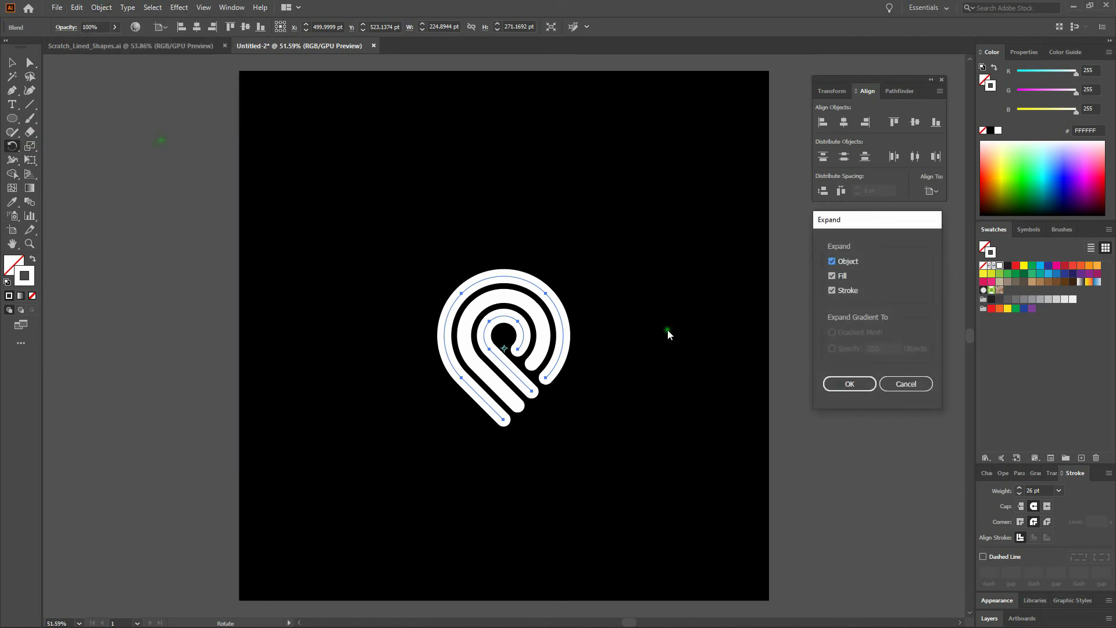
{"action": "left_click", "coordinate": [861, 381]}
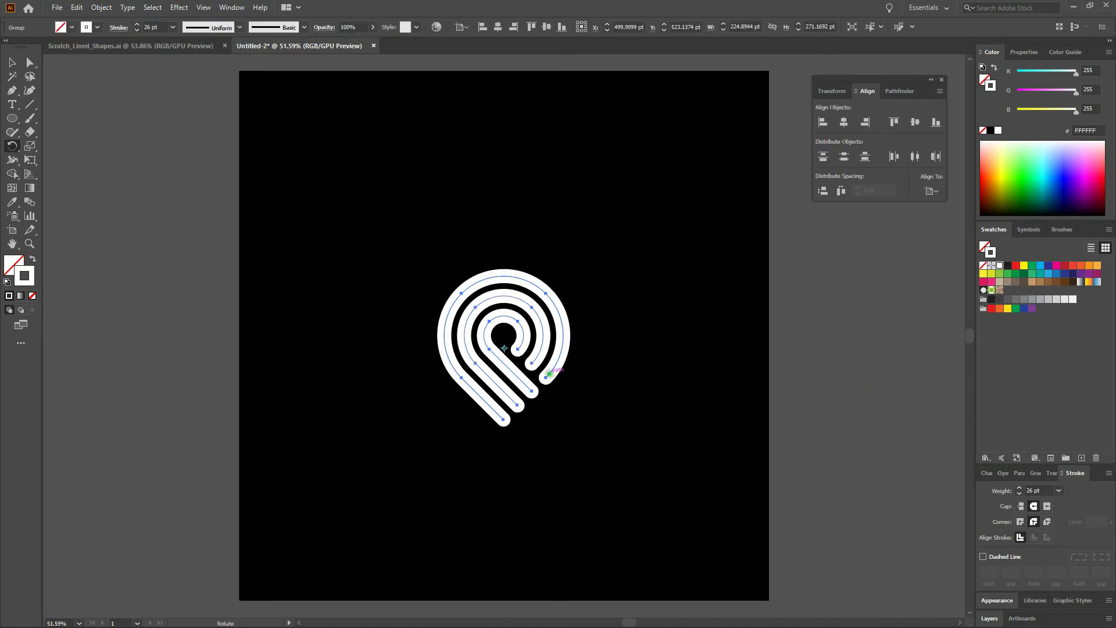
{"action": "left_click", "coordinate": [101, 7]}
{"action": "left_click", "coordinate": [132, 143]}
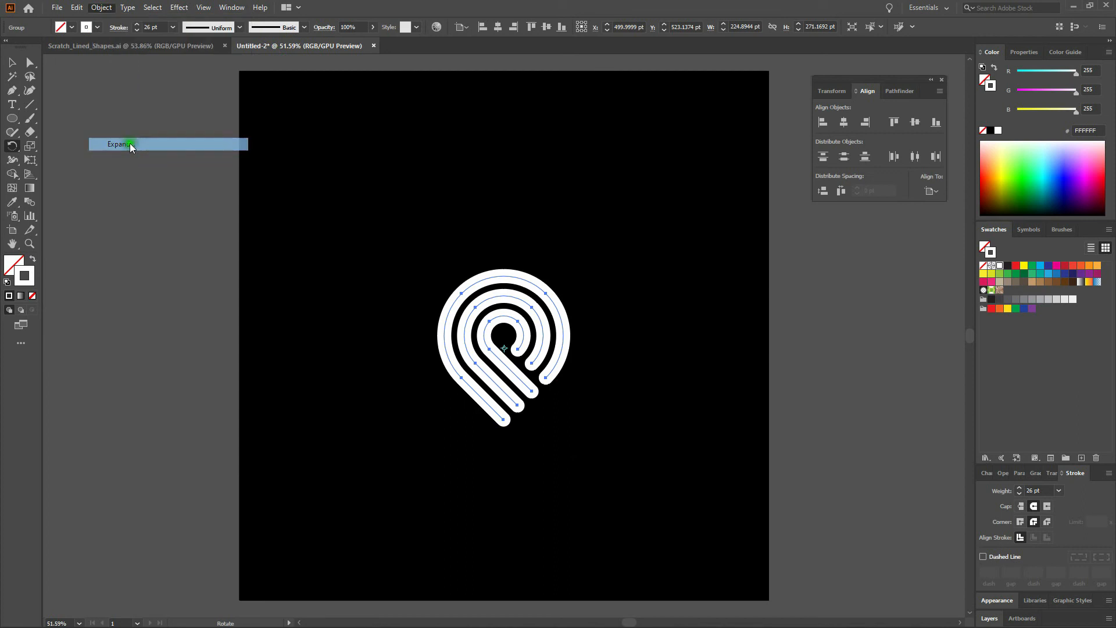
{"action": "left_click", "coordinate": [859, 384]}
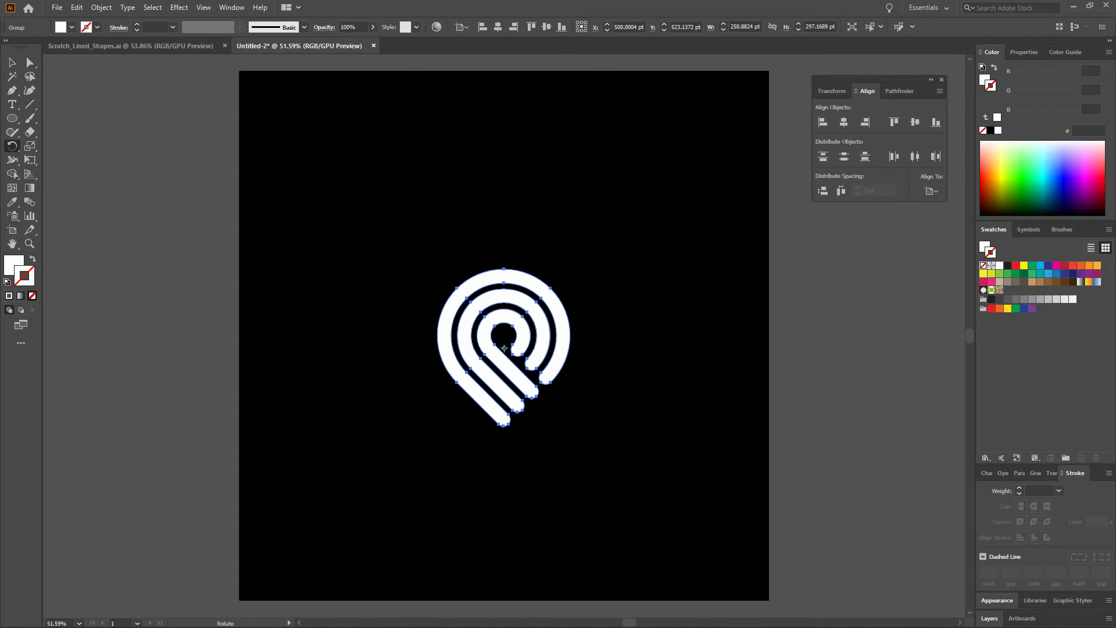
Step: Fill the expanded P logo with red FF0000 and deselect it
{"action": "double_click", "coordinate": [23, 266]}
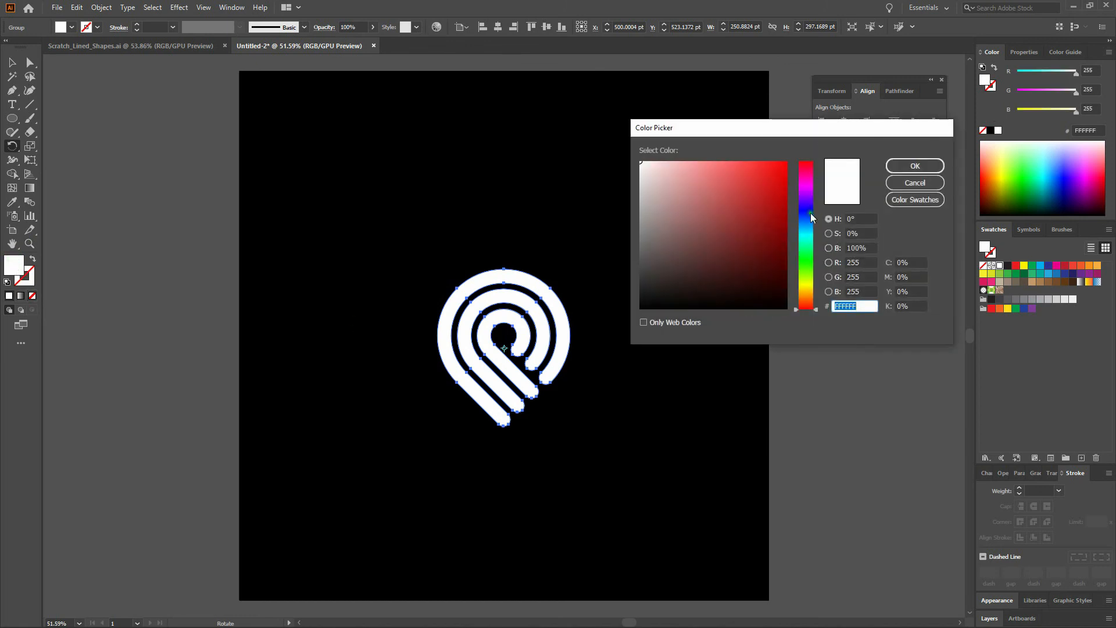
{"action": "left_click_drag", "start_coordinate": [784, 180], "coordinate": [806, 144]}
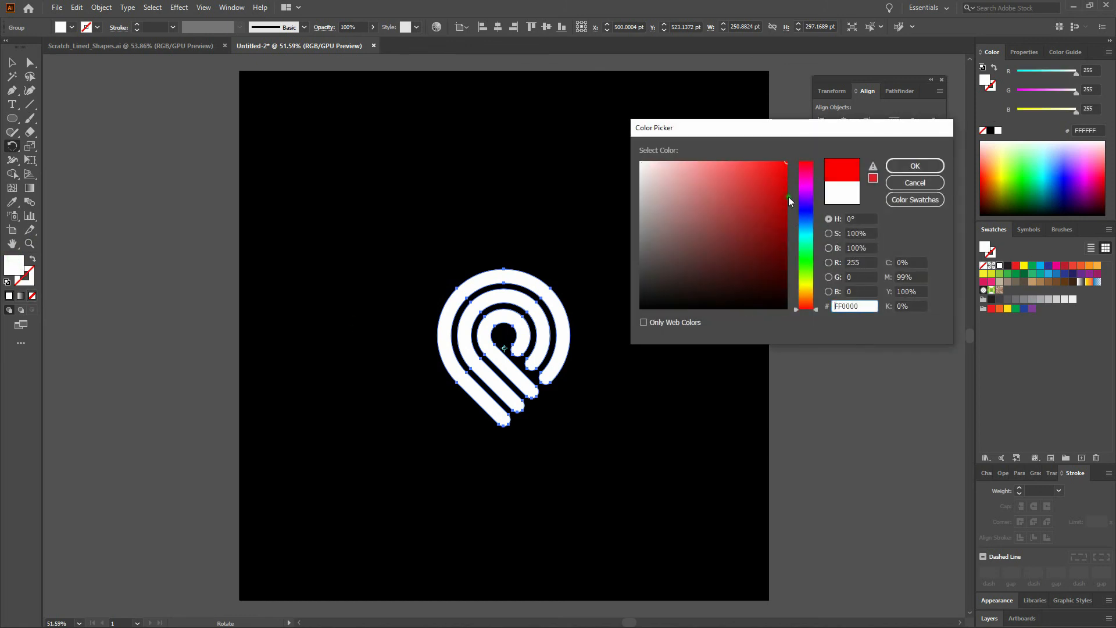
{"action": "left_click", "coordinate": [914, 166]}
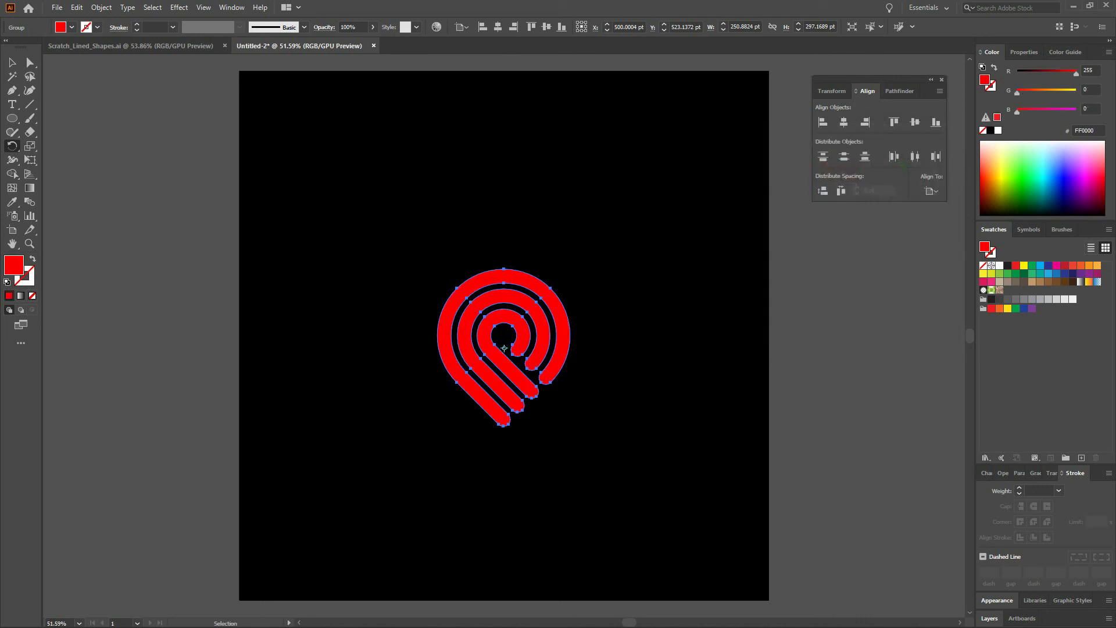
{"action": "left_click", "coordinate": [679, 329], "text": "ctrl"}
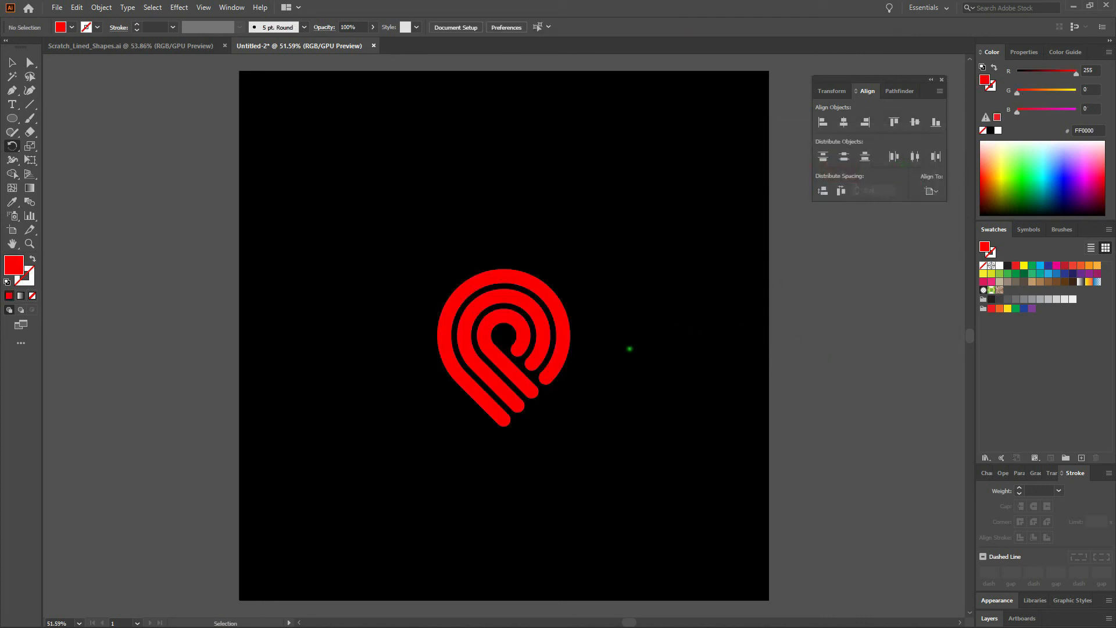
Step: Apply a linear gradient fill to the P logo and set its starting colour stop to RGB green 00E93C
{"action": "left_click", "coordinate": [565, 347], "text": "ctrl"}
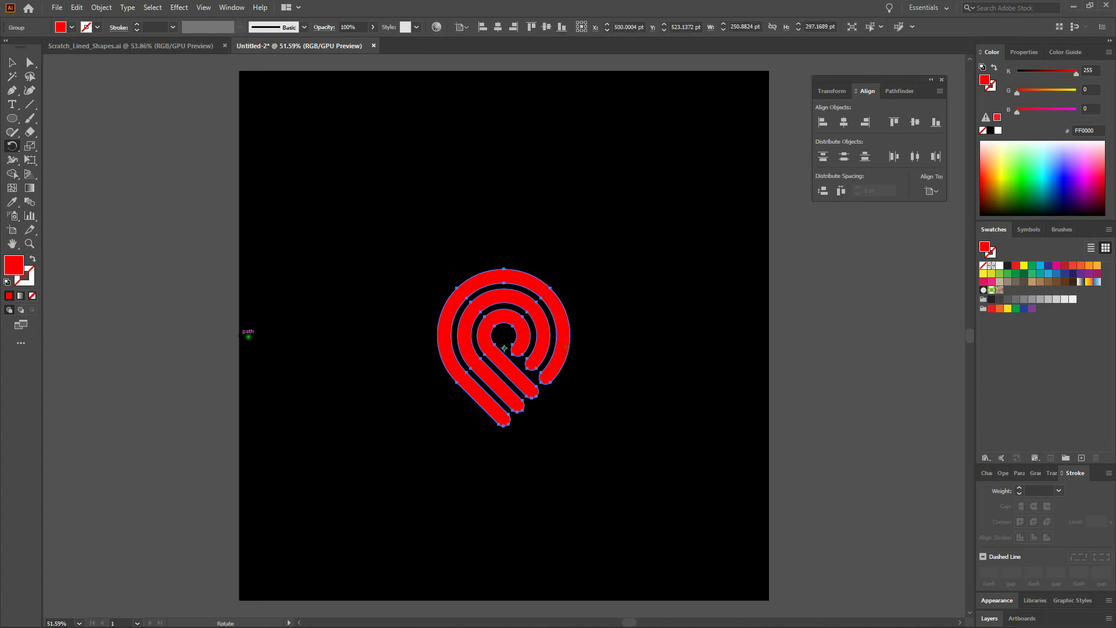
{"action": "double_click", "coordinate": [29, 188]}
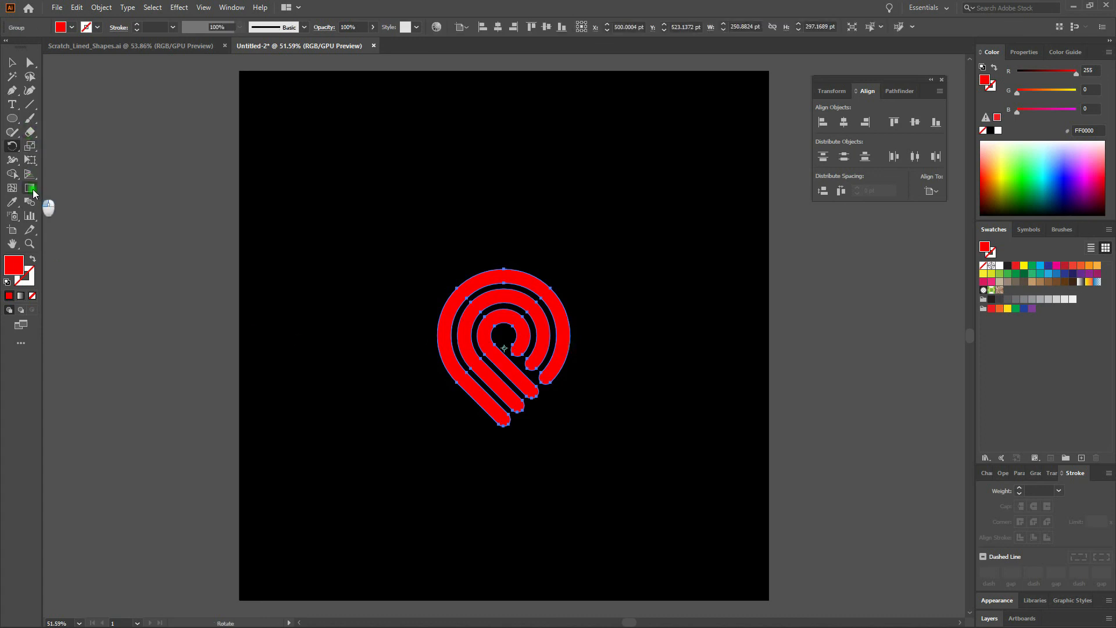
{"action": "left_click", "coordinate": [986, 443]}
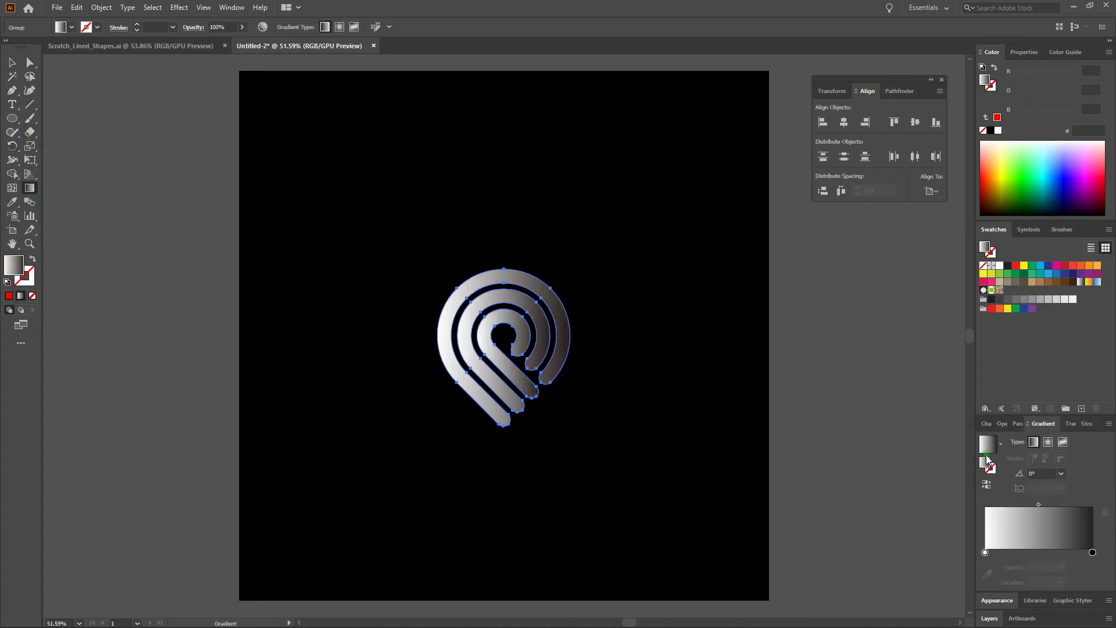
{"action": "double_click", "coordinate": [984, 552]}
{"action": "double_click", "coordinate": [984, 552]}
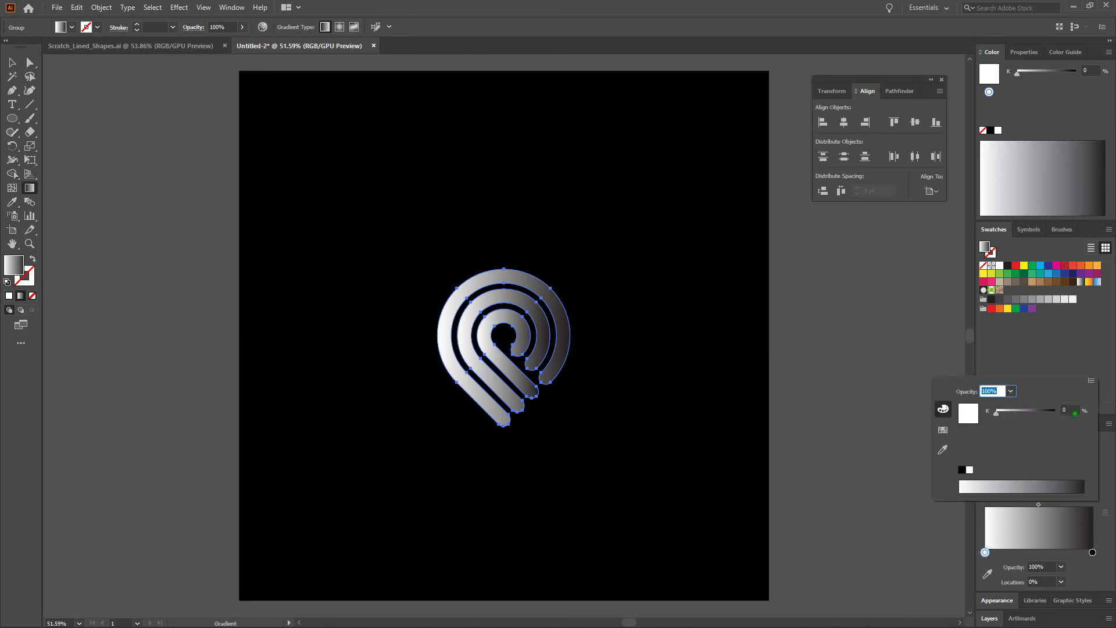
{"action": "left_click", "coordinate": [1091, 380]}
{"action": "left_click", "coordinate": [1079, 397]}
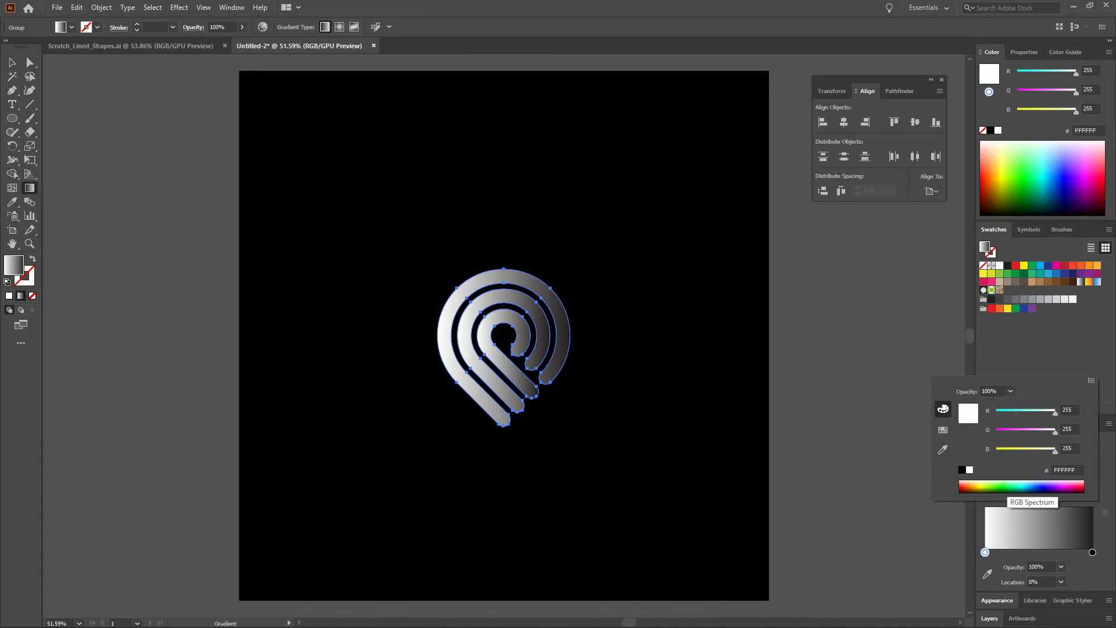
{"action": "left_click", "coordinate": [1005, 487]}
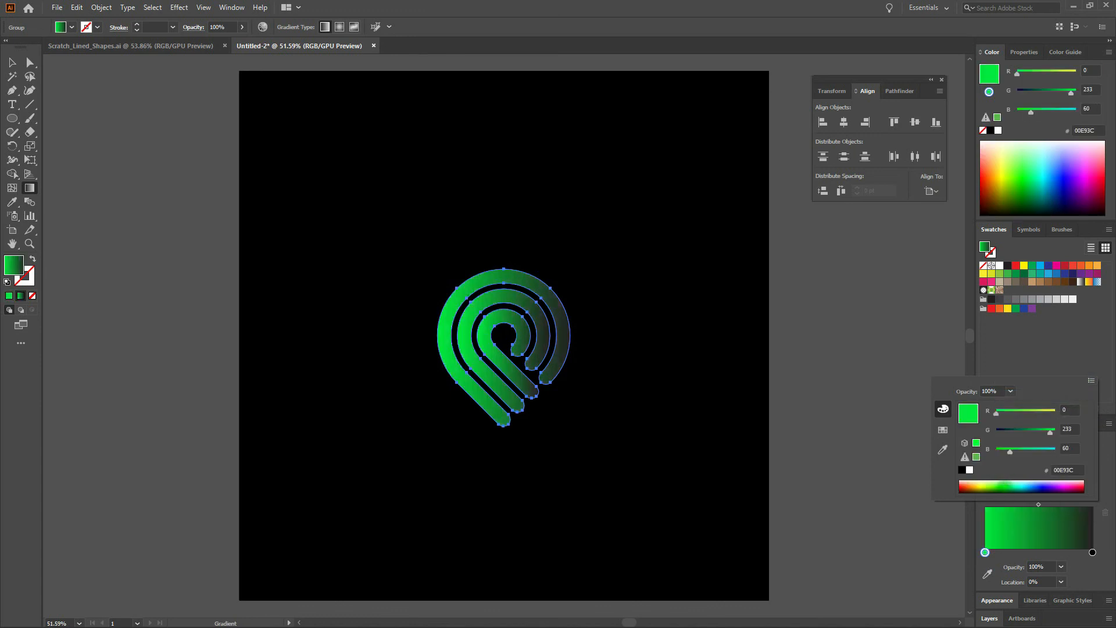
{"action": "left_click", "coordinate": [1101, 499]}
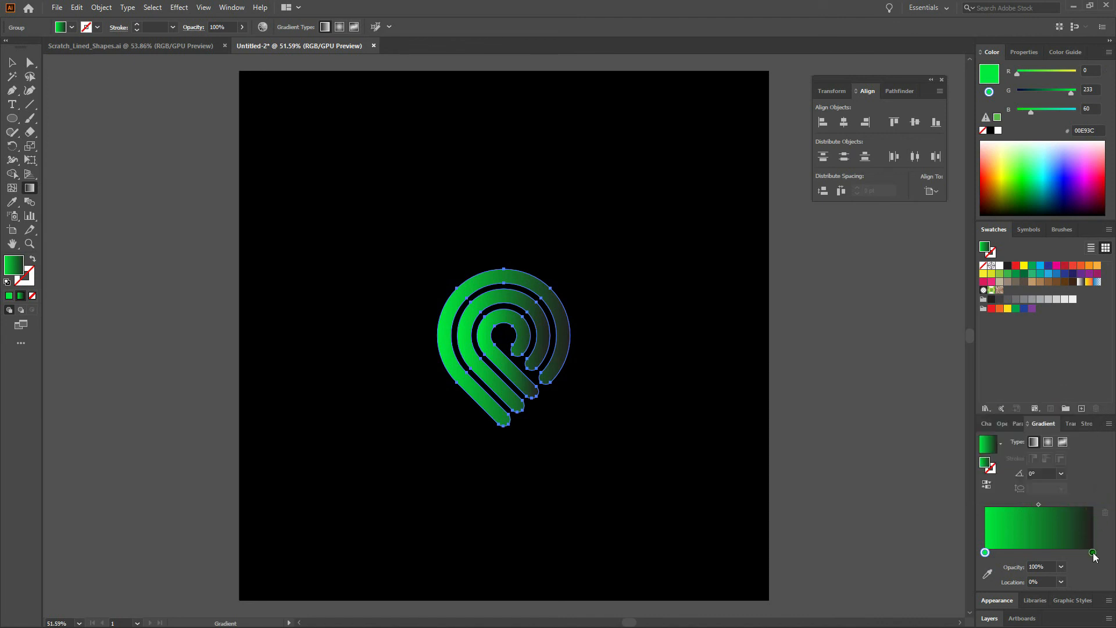
Step: Switch the gradient's black end stop from Grayscale to RGB and colour it dark blue 0019AA
{"action": "left_click", "coordinate": [1092, 552]}
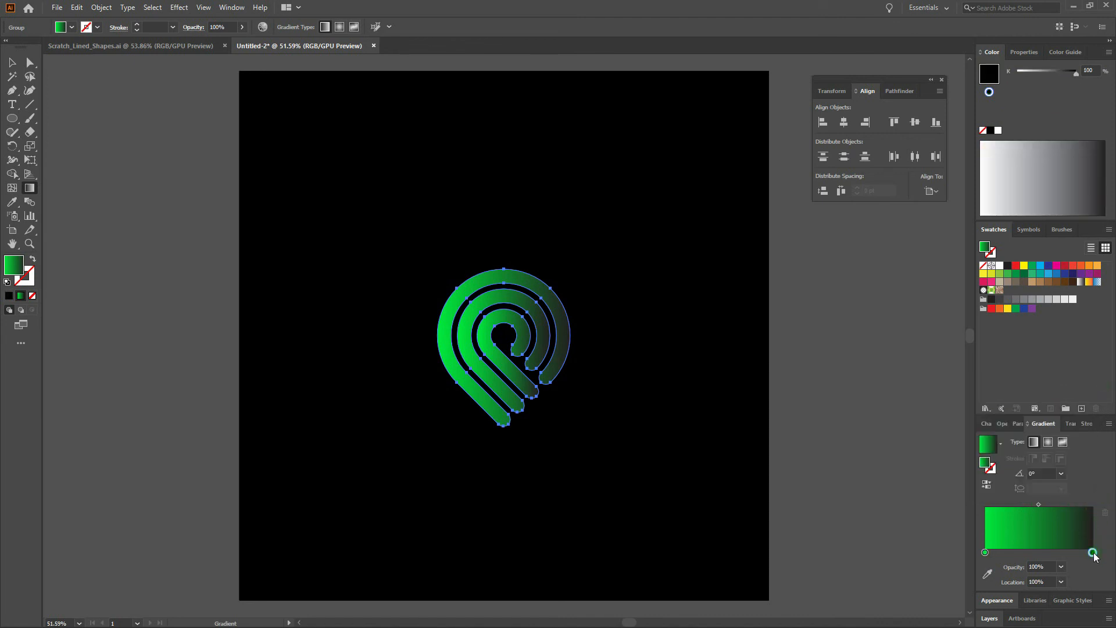
{"action": "double_click", "coordinate": [1093, 553]}
{"action": "left_click", "coordinate": [1093, 381]}
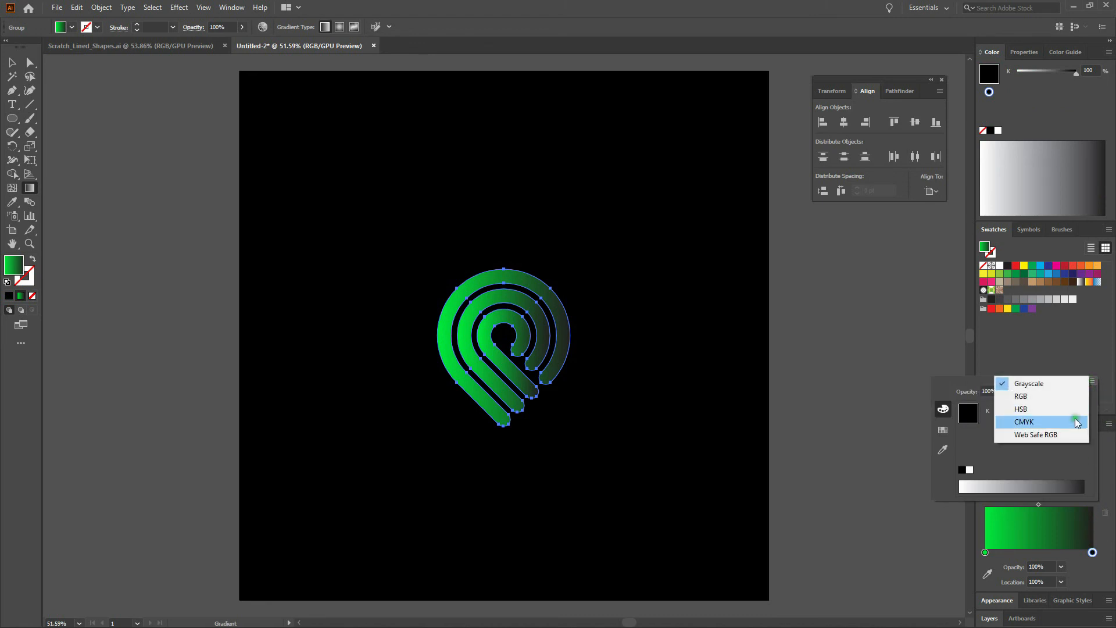
{"action": "left_click", "coordinate": [1073, 399]}
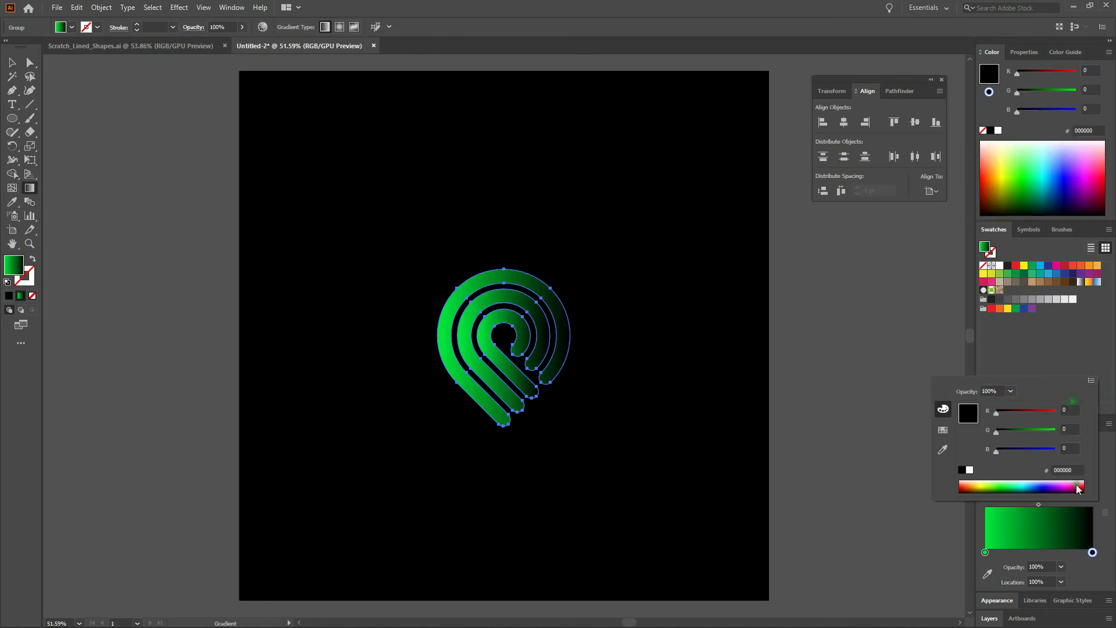
{"action": "left_click", "coordinate": [1038, 487]}
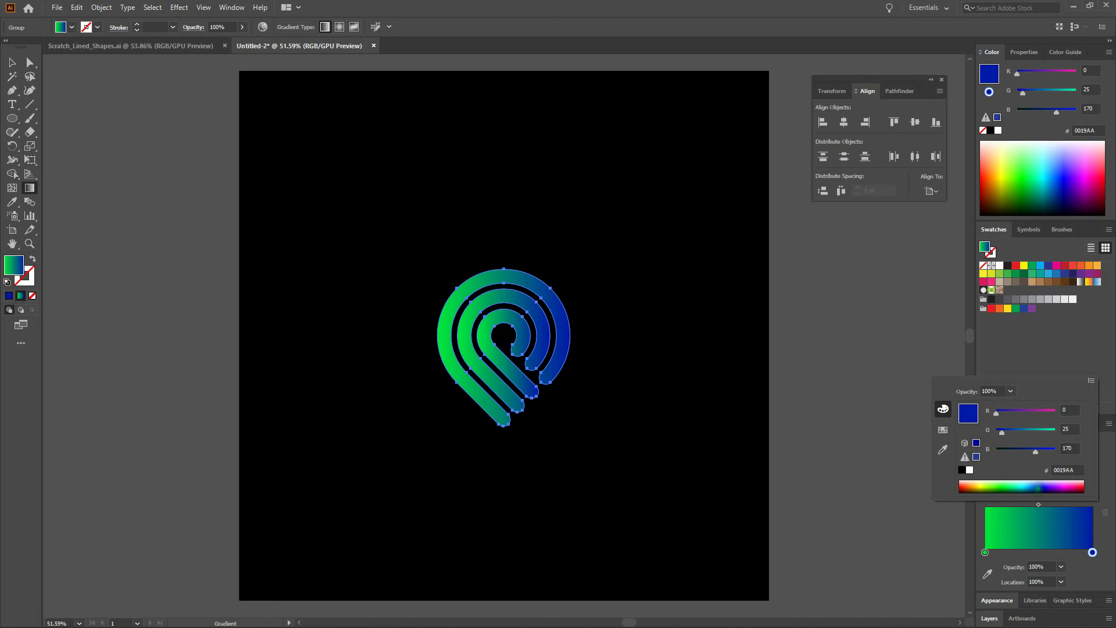
{"action": "left_click", "coordinate": [1111, 544]}
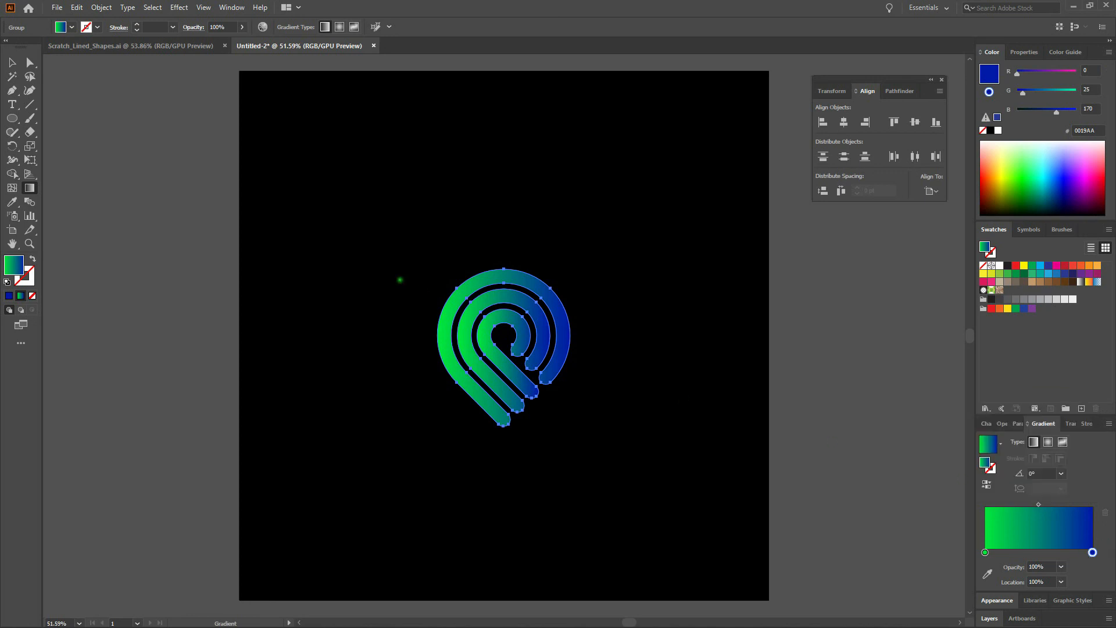
Step: Redirect the gradient vertically at 90° so the P logo runs from green at its base to blue on top, and deselect it
{"action": "left_click", "coordinate": [33, 191]}
{"action": "left_click_drag", "start_coordinate": [593, 421], "coordinate": [595, 300]}
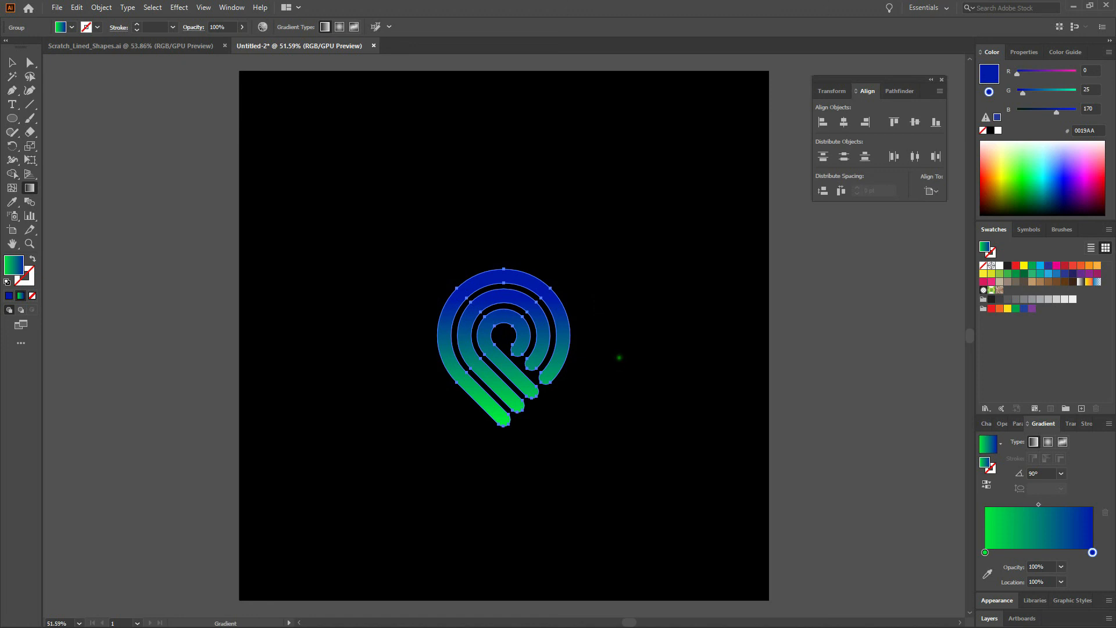
{"action": "left_click", "coordinate": [624, 357]}
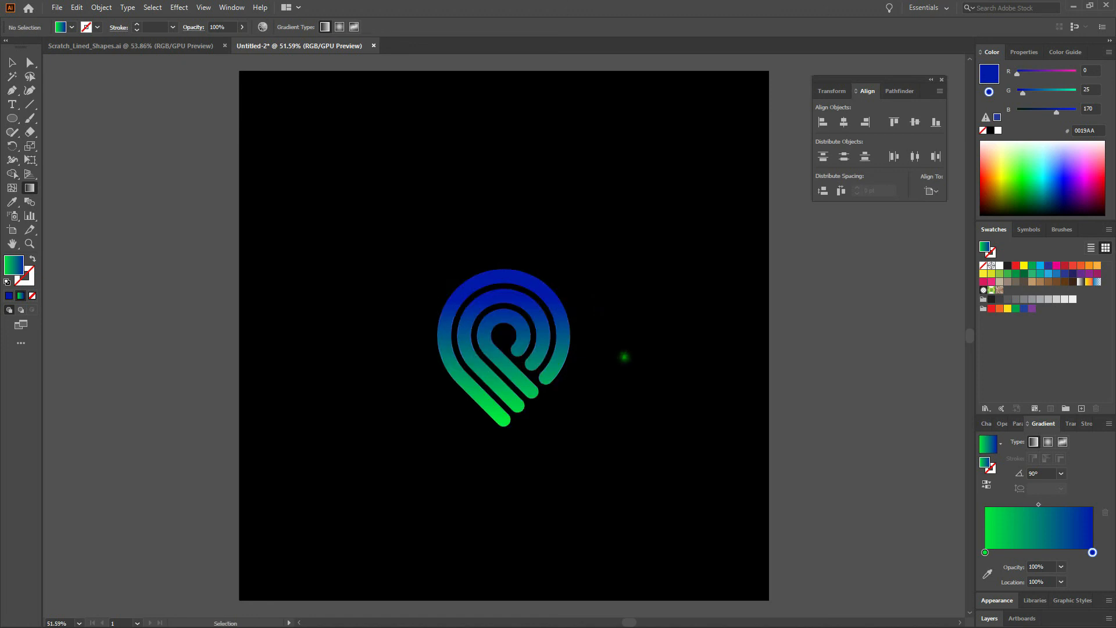